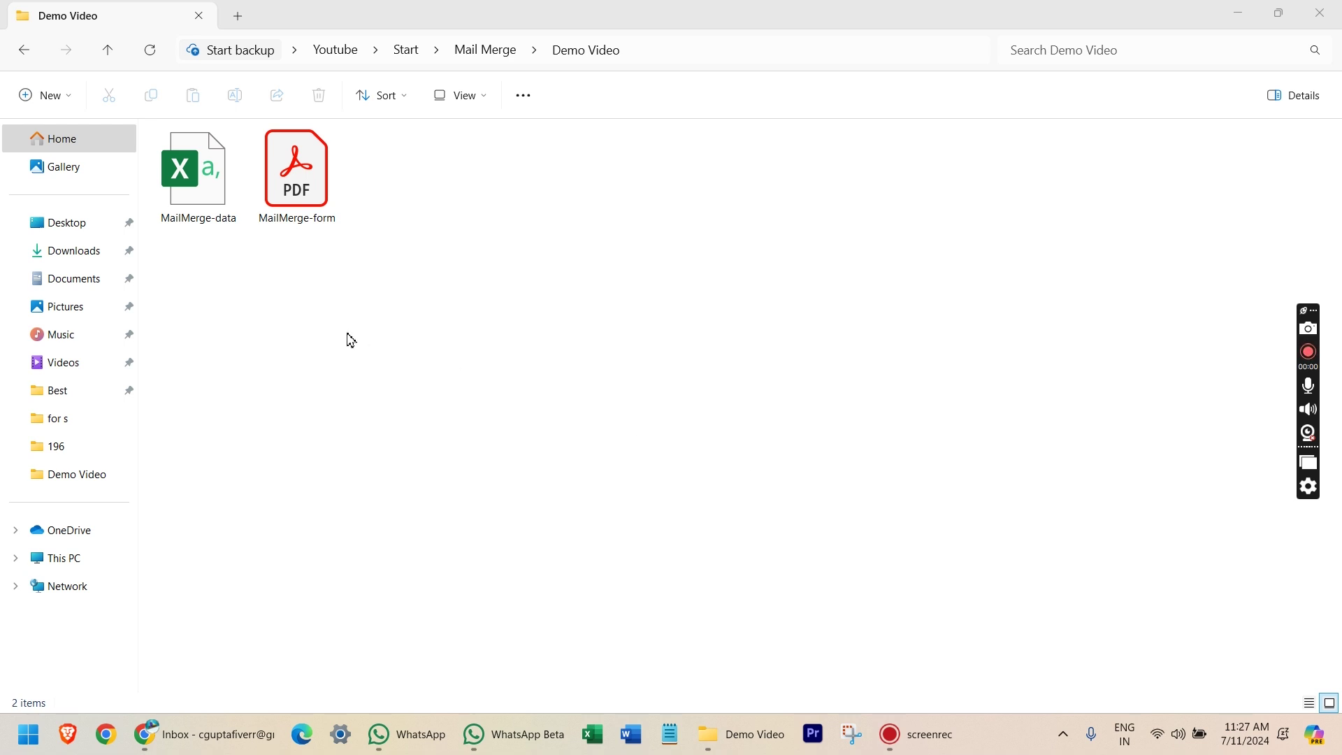
Step: Open the MailMerge-data file, fit its columns to their contents to review the client records, and close it without saving
{"action": "double_click", "coordinate": [194, 189]}
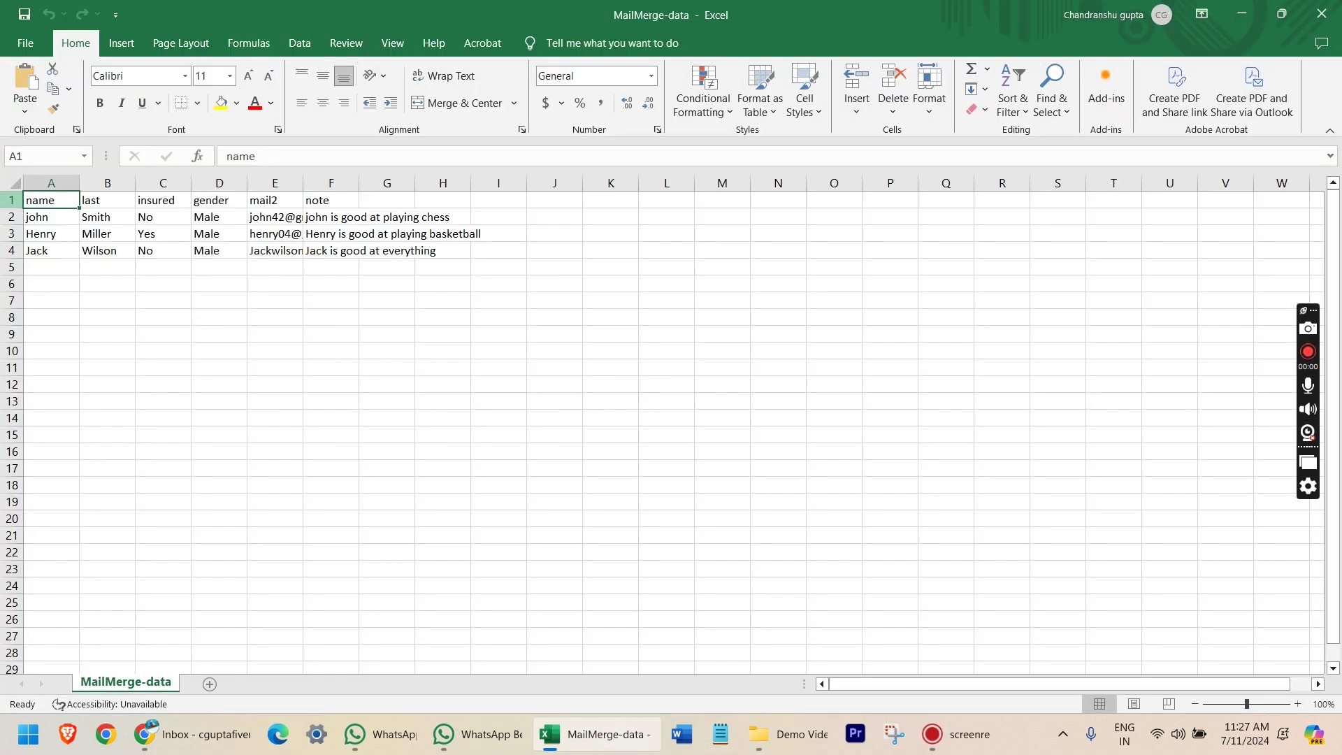
{"action": "left_click", "coordinate": [12, 183]}
{"action": "double_click", "coordinate": [196, 187]}
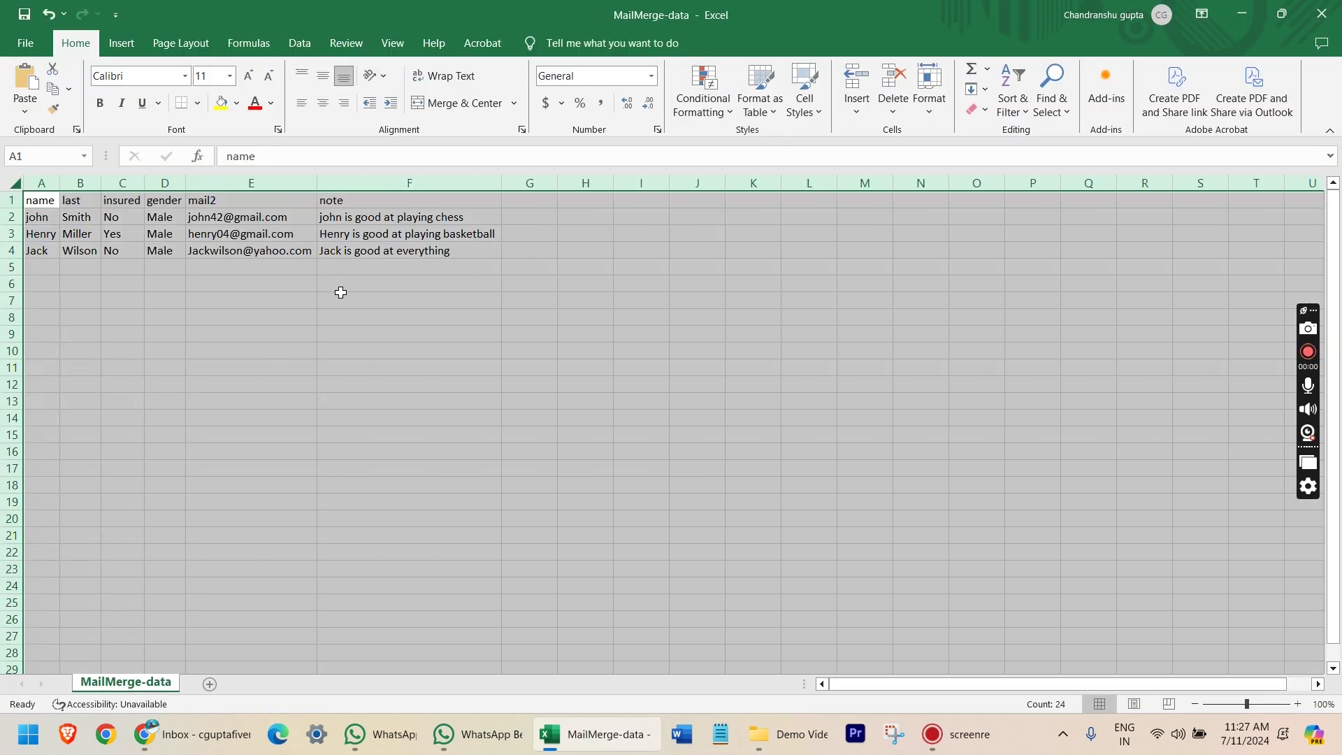
{"action": "left_click", "coordinate": [150, 297]}
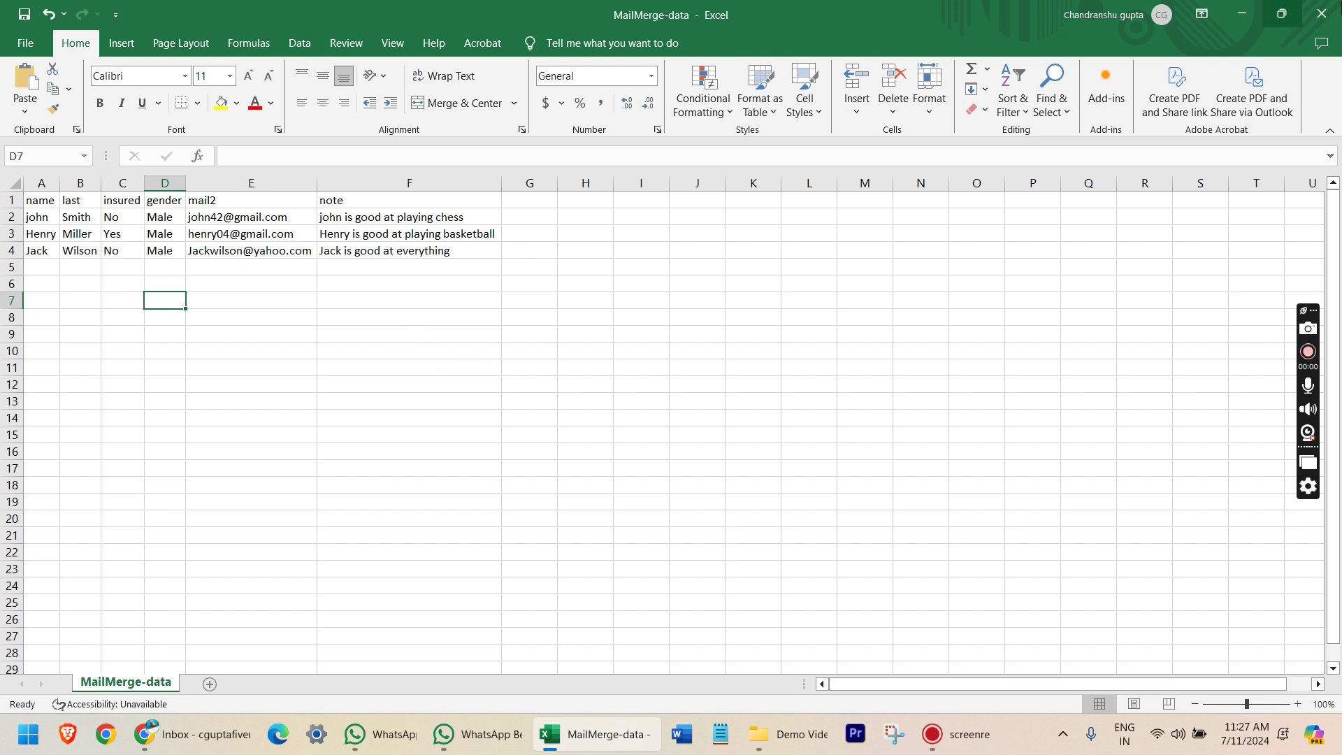
{"action": "left_click", "coordinate": [1321, 14]}
{"action": "left_click", "coordinate": [730, 490]}
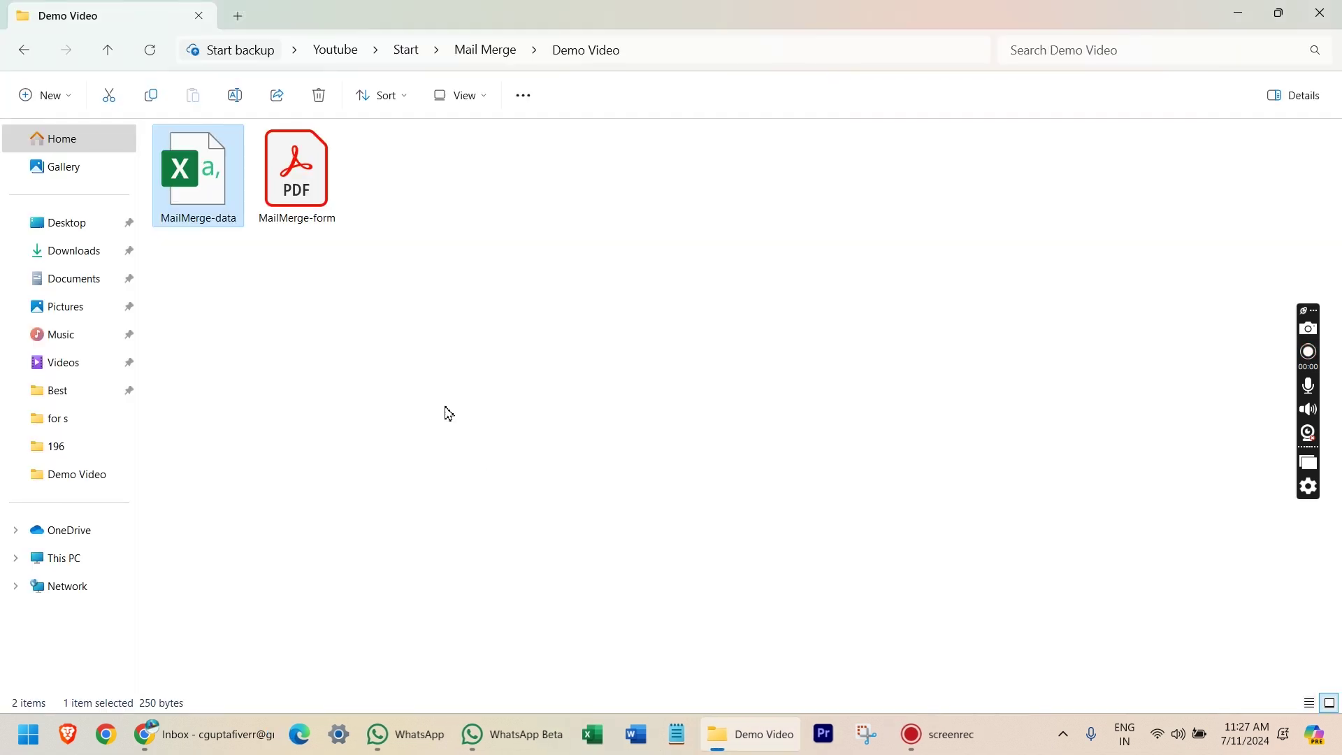
Step: Open the MailMerge-form PDF, examine its title and the name, insured, gender, email and notes fields, and close it
{"action": "left_click", "coordinate": [317, 183]}
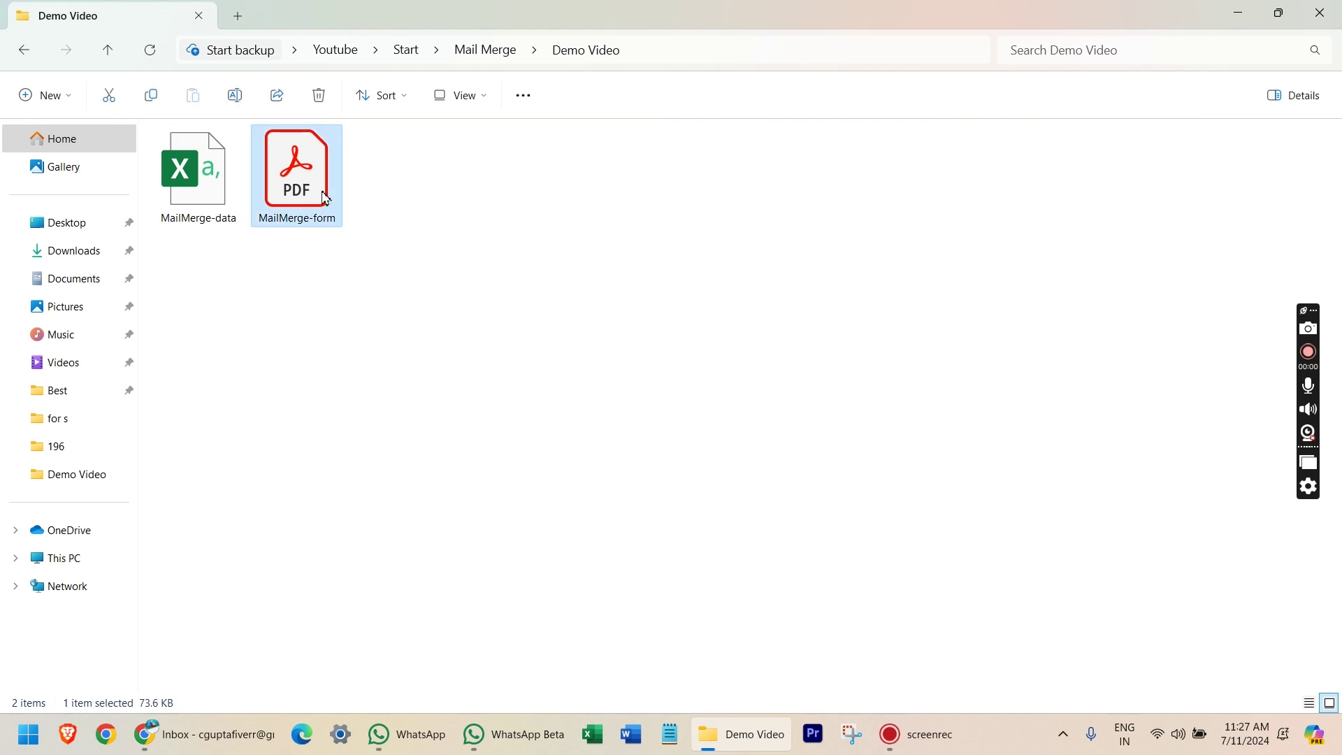
{"action": "double_click", "coordinate": [321, 210]}
{"action": "scroll", "coordinate": [327, 291], "scroll_direction": "down", "scroll_amount": 2}
{"action": "scroll", "coordinate": [473, 258], "scroll_direction": "up", "scroll_amount": 2}
{"action": "left_click_drag", "start_coordinate": [488, 170], "coordinate": [734, 175]}
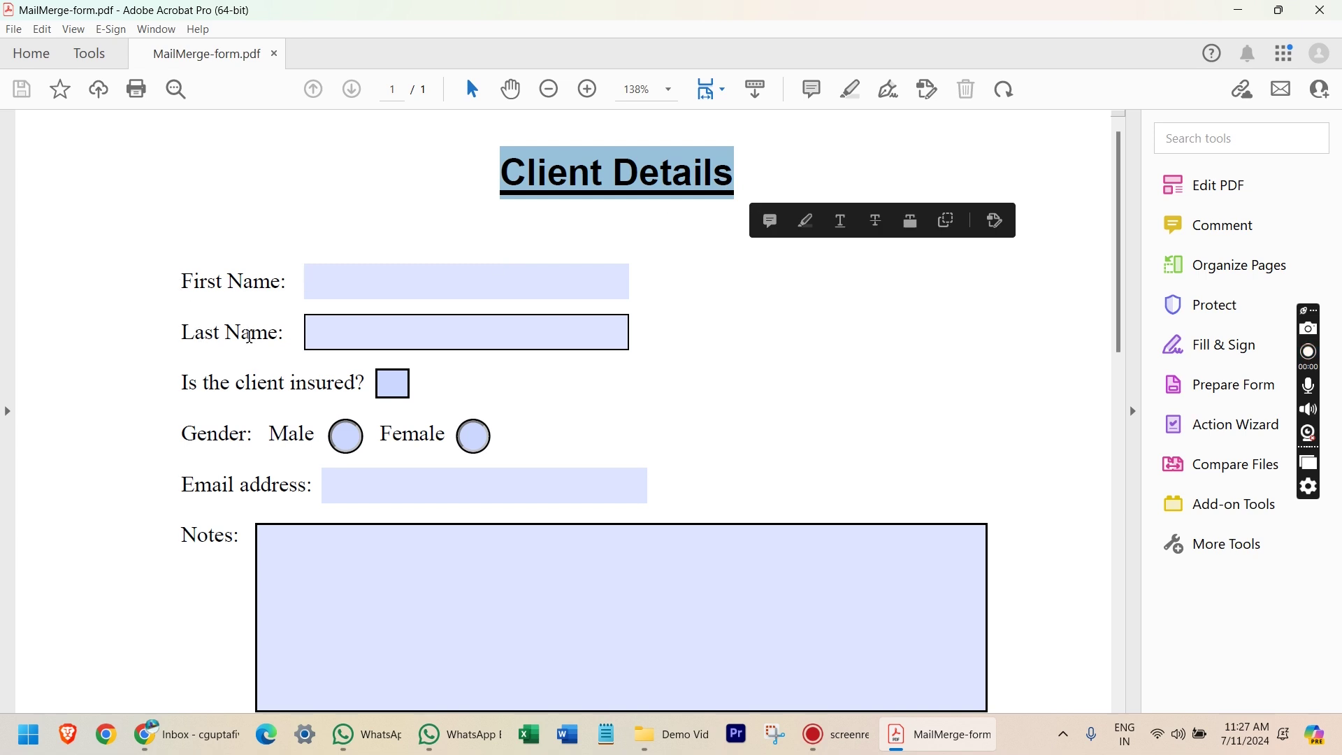
{"action": "triple_click", "coordinate": [250, 336]}
{"action": "left_click_drag", "start_coordinate": [220, 382], "coordinate": [330, 384]}
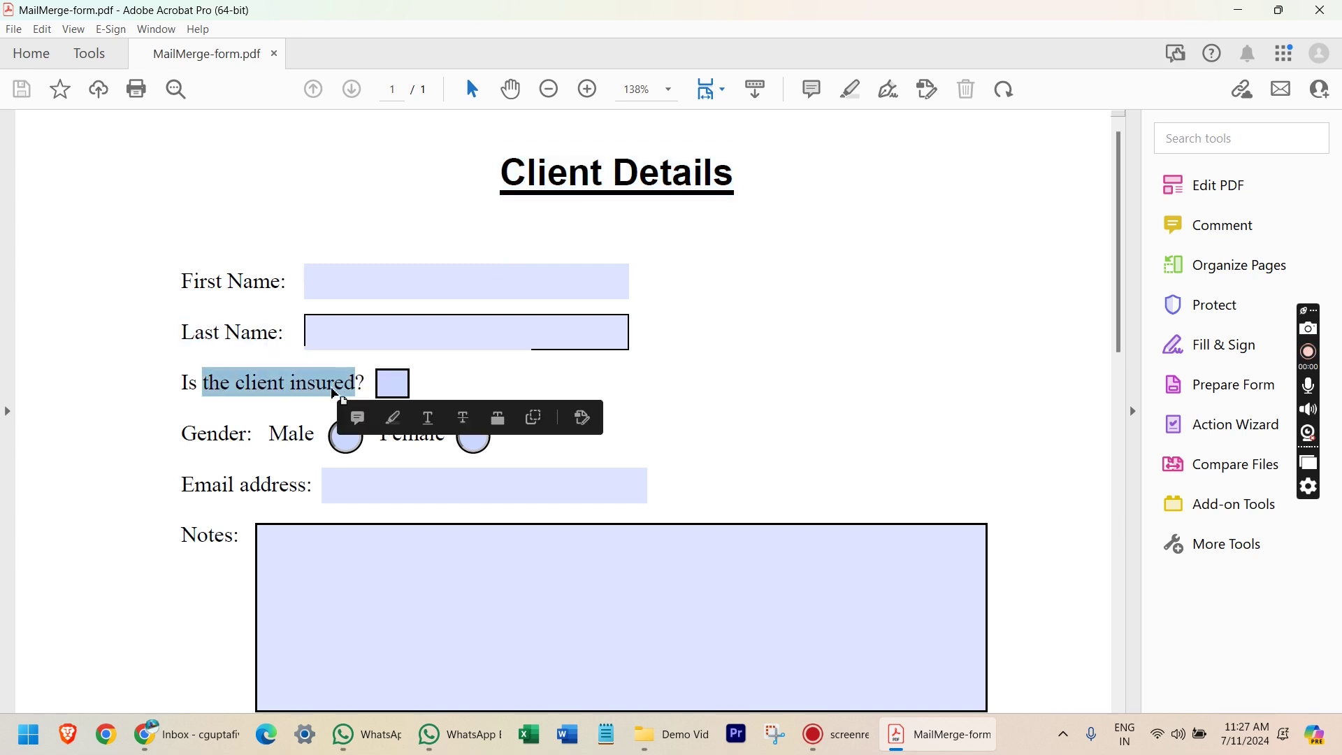
{"action": "left_click_drag", "start_coordinate": [195, 477], "coordinate": [180, 535]}
{"action": "left_click", "coordinate": [208, 534]}
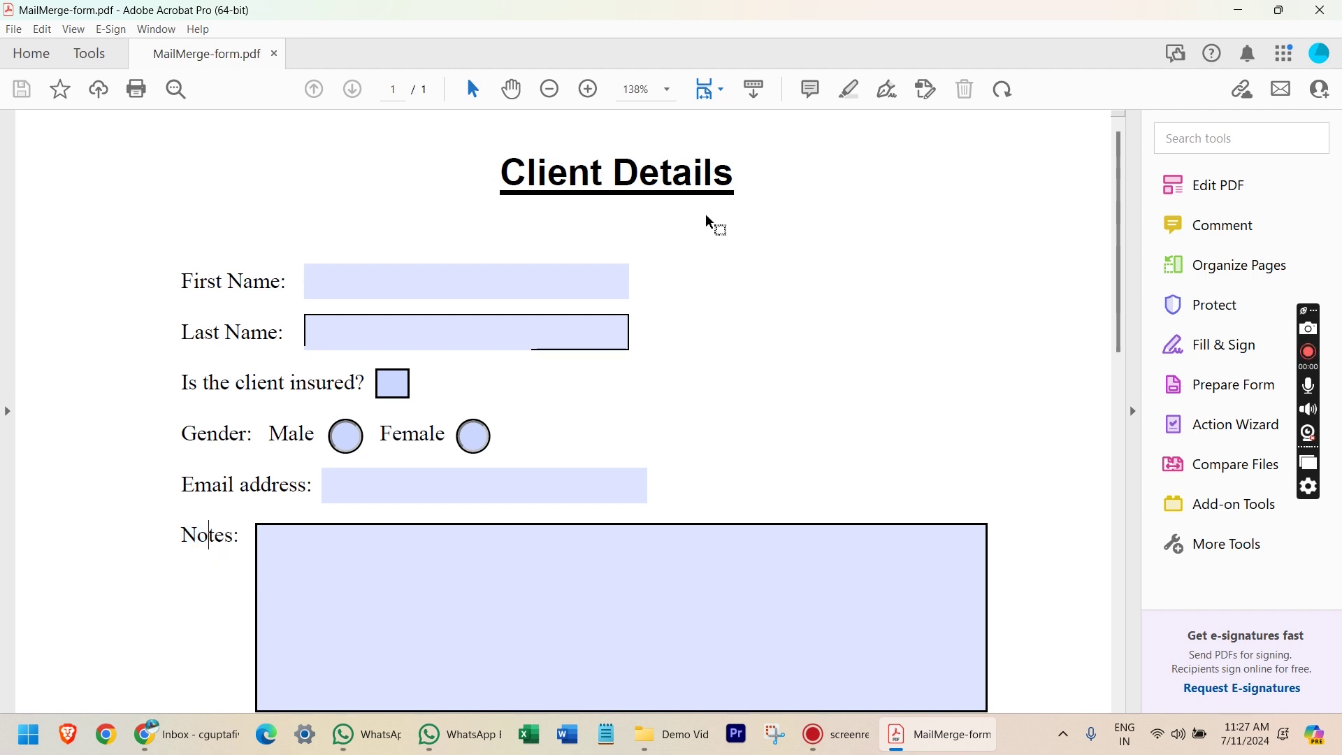
{"action": "left_click", "coordinate": [1319, 8]}
Step: Reopen the MailMerge-data file and fit all column widths to their contents
{"action": "key", "text": "Left"}
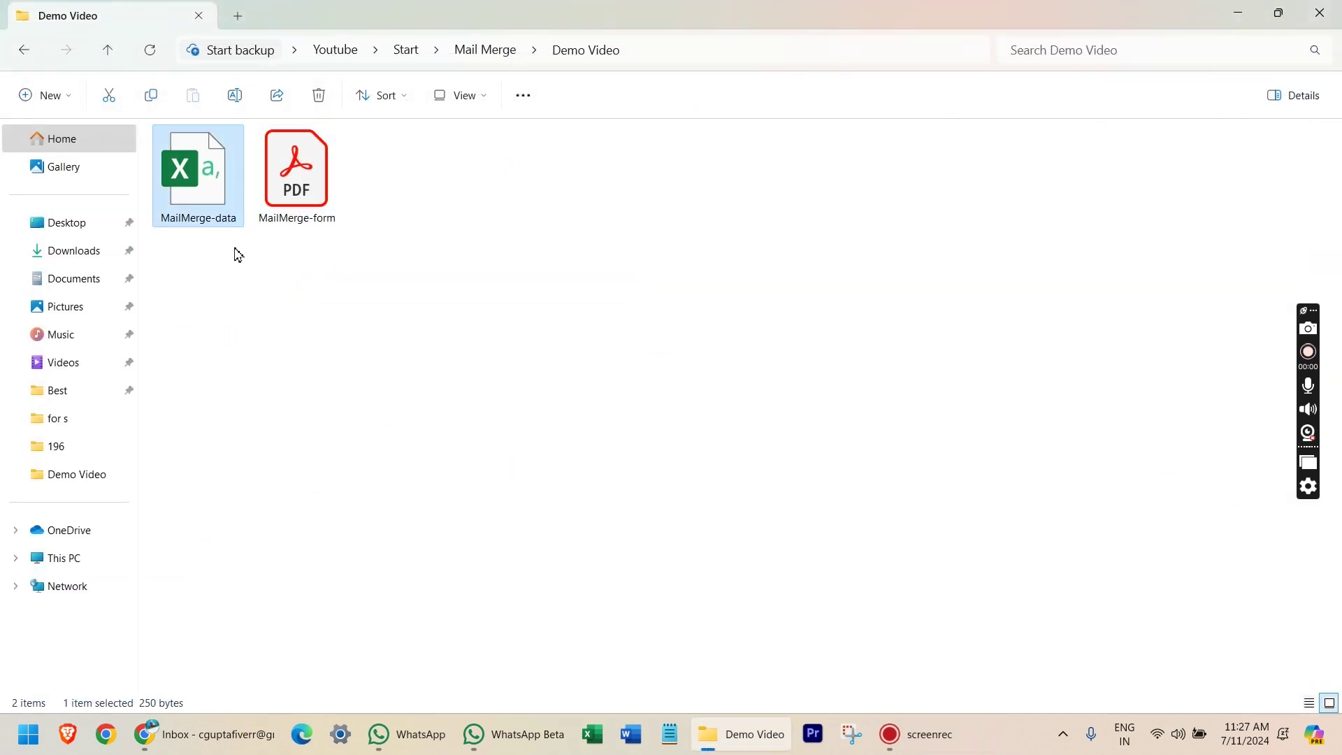
{"action": "key", "text": "Return"}
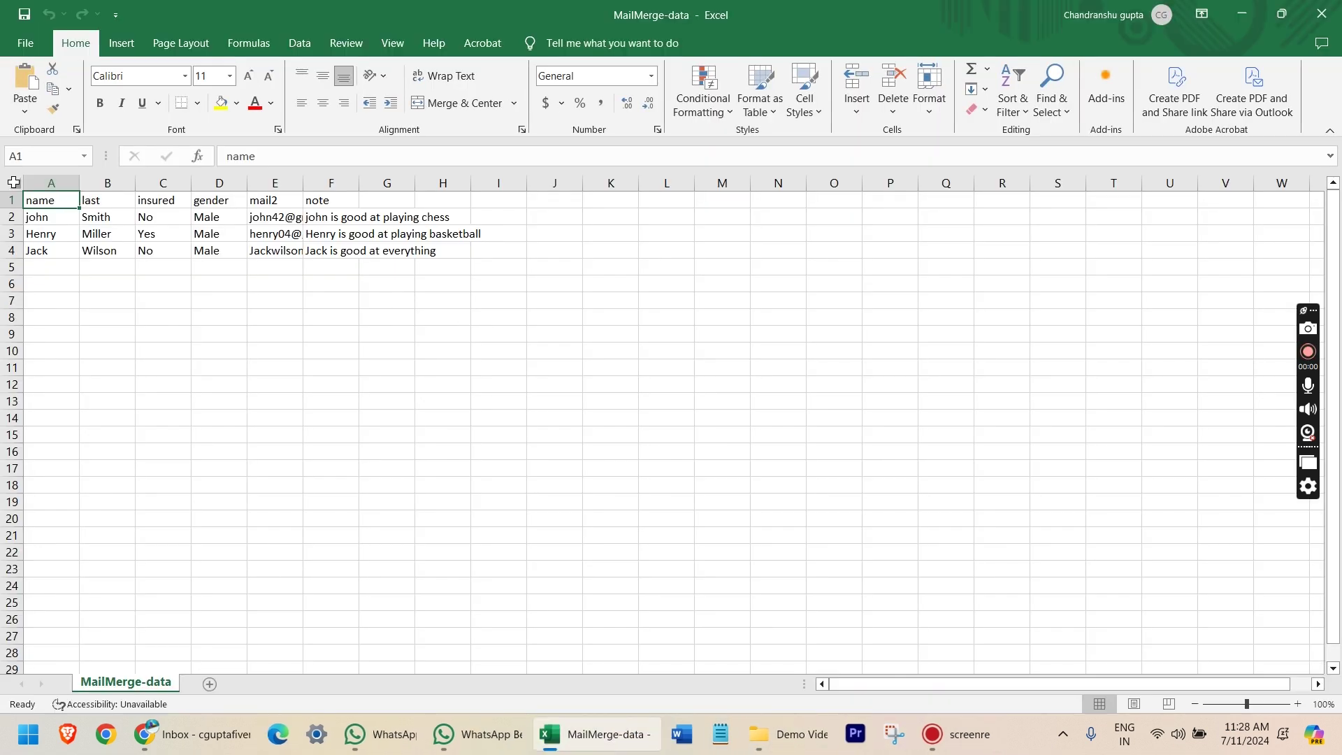
{"action": "left_click", "coordinate": [14, 183]}
{"action": "double_click", "coordinate": [248, 182]}
{"action": "left_click", "coordinate": [355, 310]}
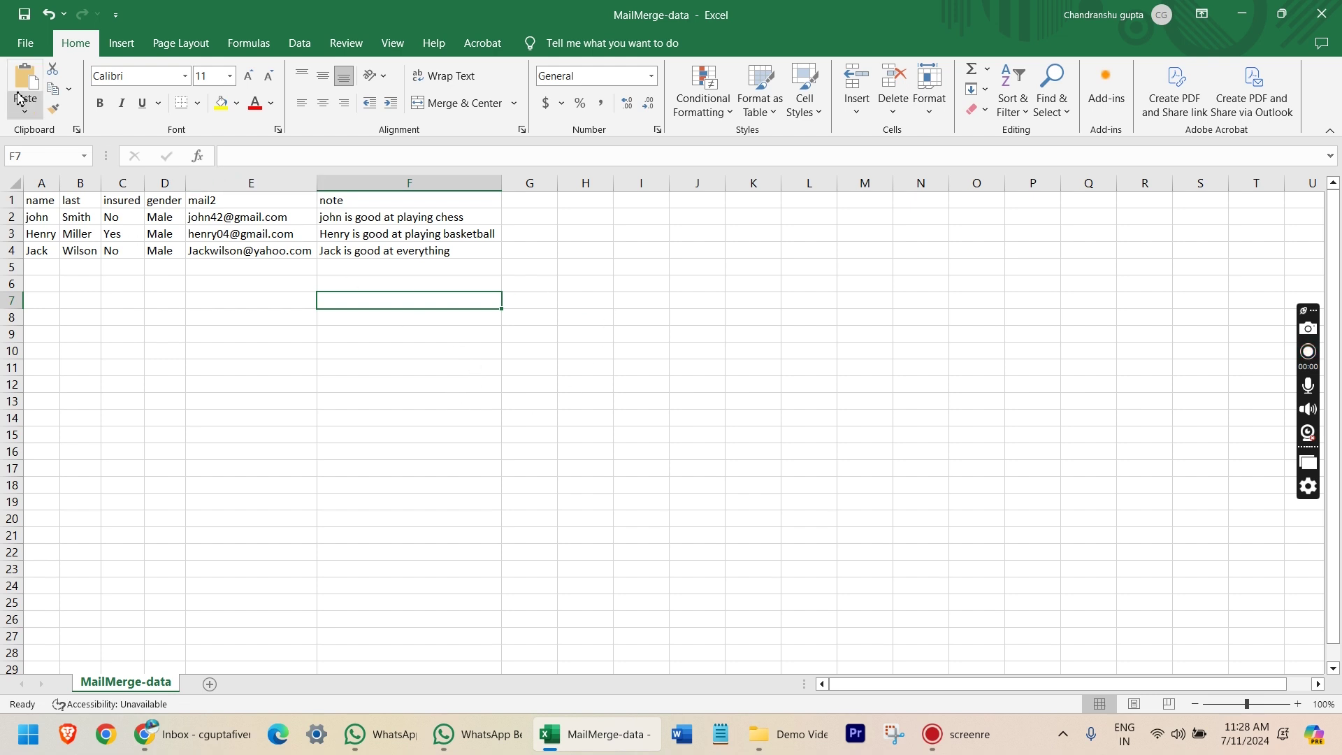
Step: Start saving a copy of the data in the Demo Video folder with the Text (Tab delimited) format
{"action": "left_click", "coordinate": [26, 46]}
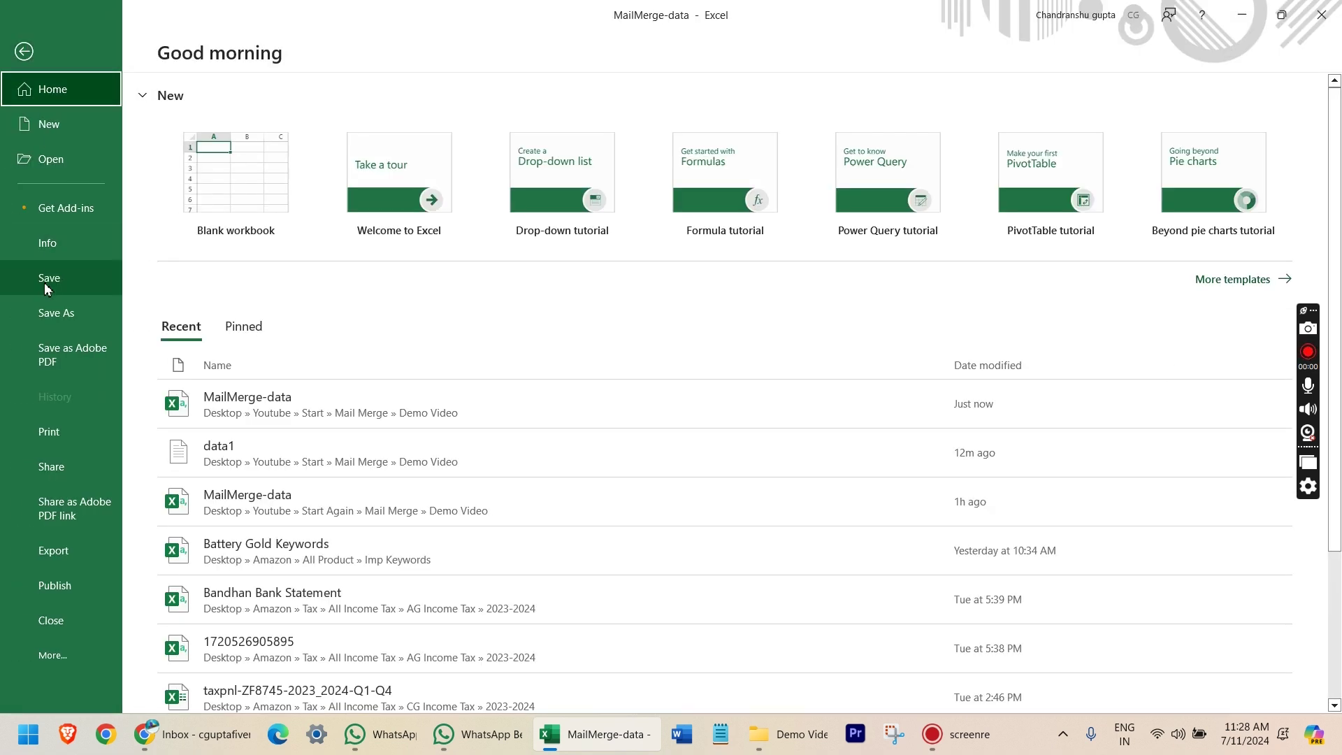
{"action": "left_click", "coordinate": [42, 315]}
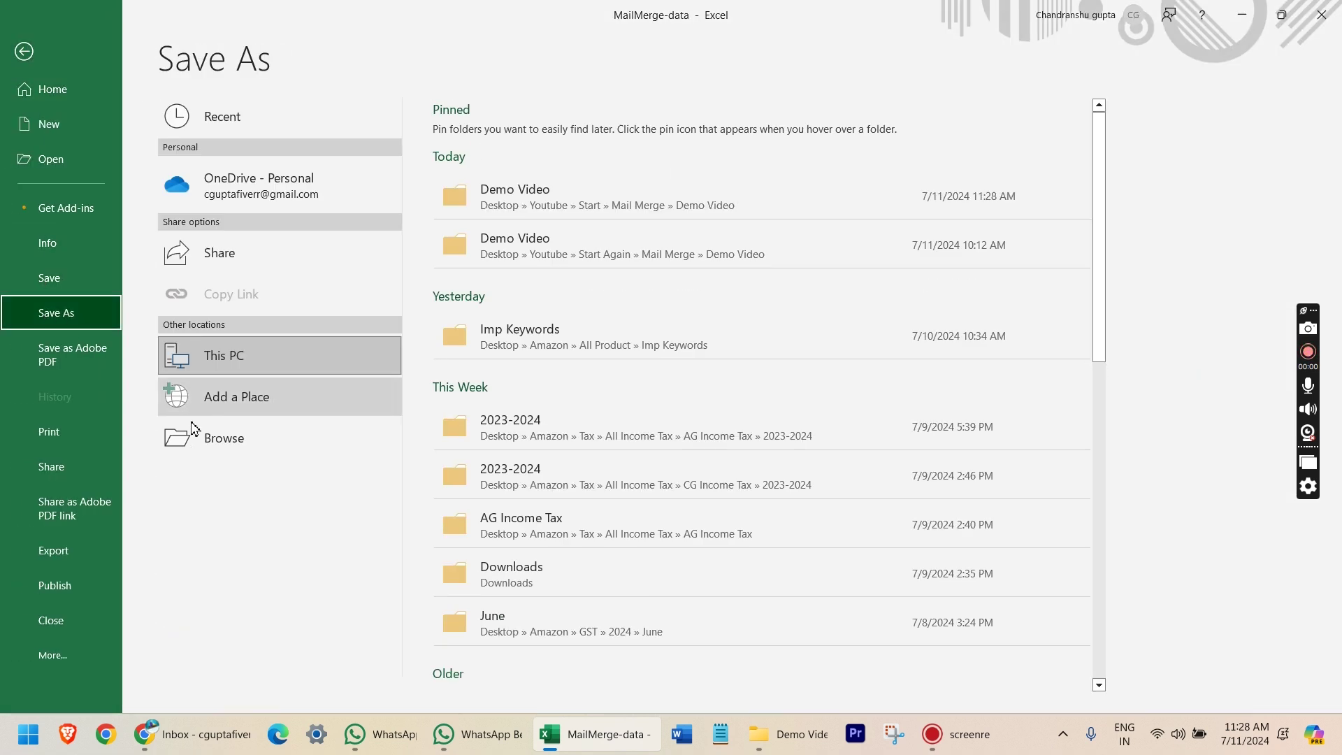
{"action": "left_click", "coordinate": [213, 438]}
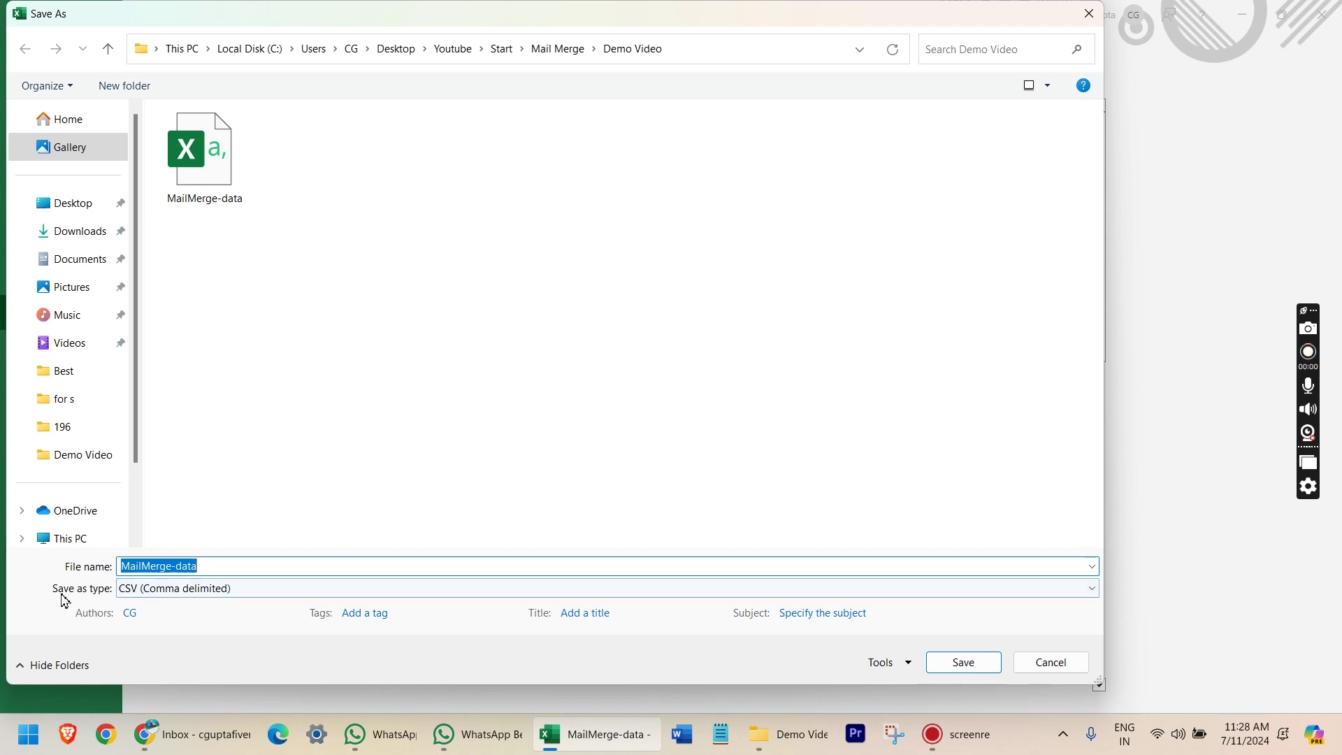
{"action": "left_click", "coordinate": [182, 599]}
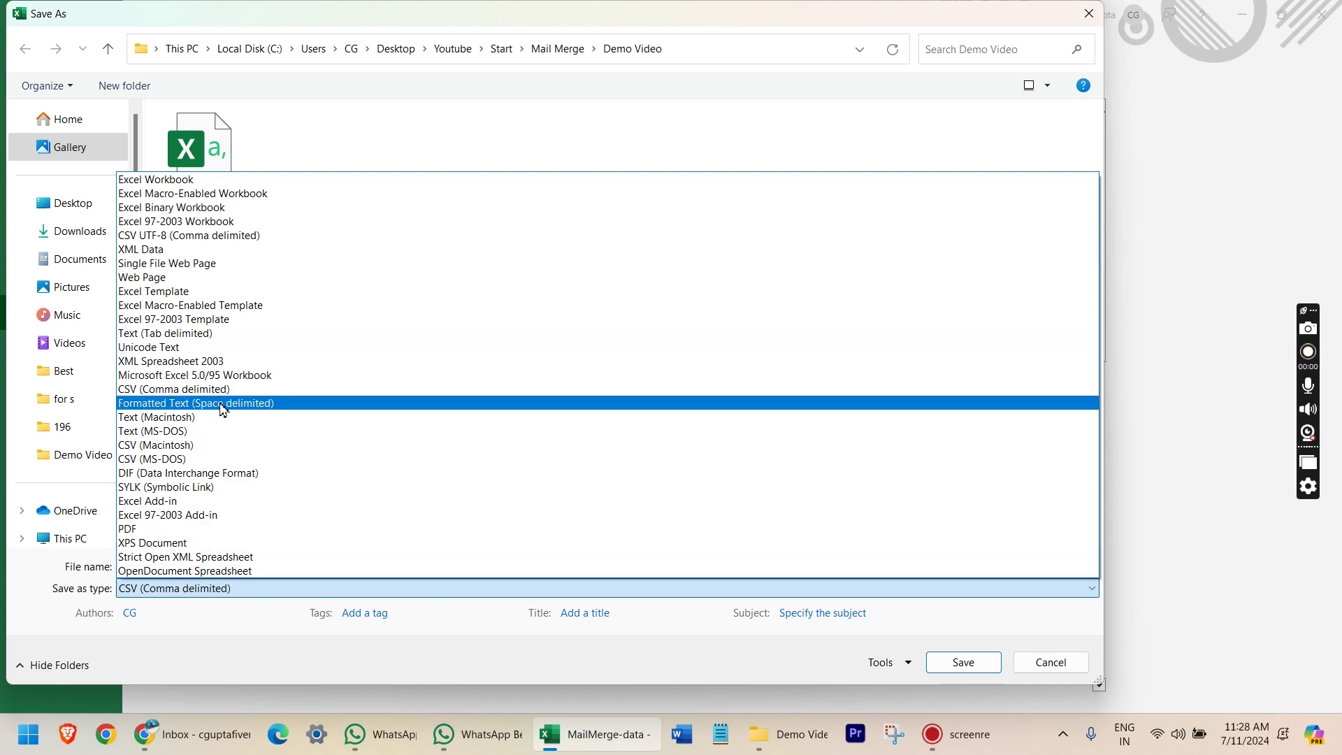
{"action": "left_click", "coordinate": [155, 333]}
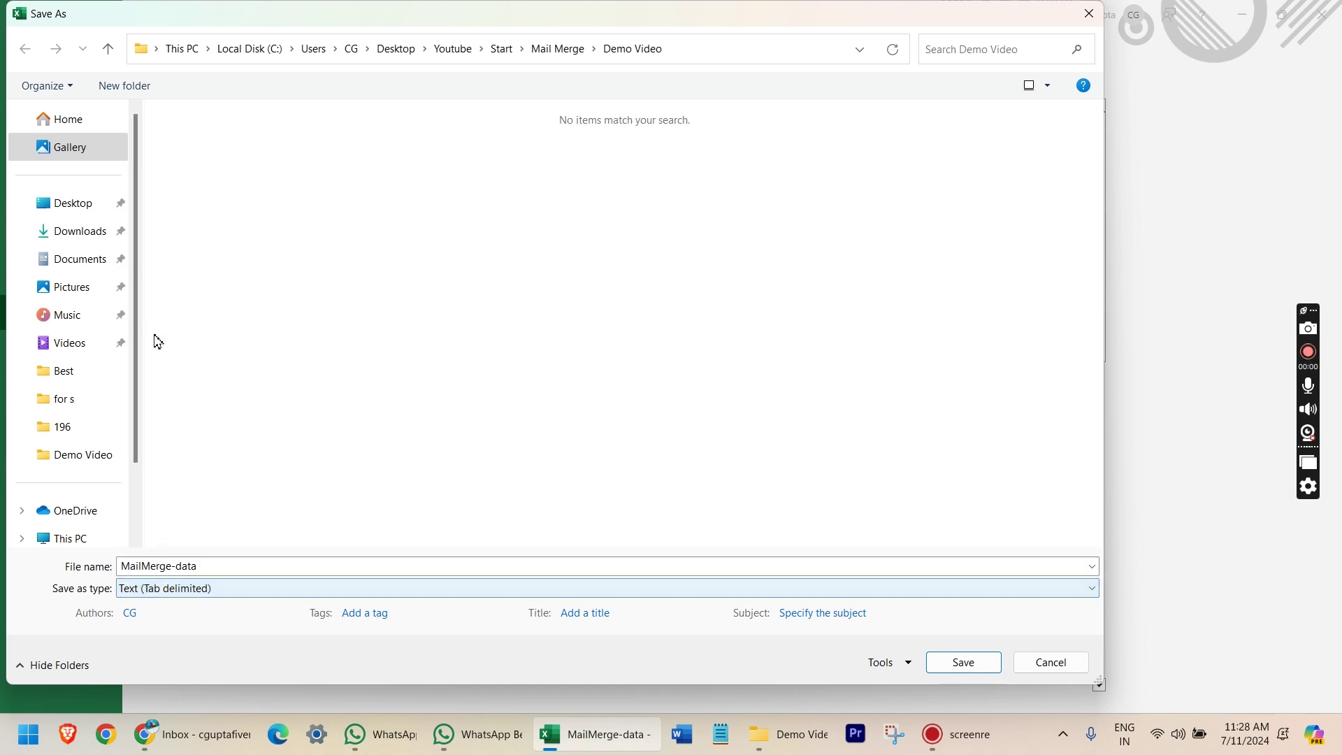
Step: Name the text copy data1, save it and close the workbook
{"action": "left_click", "coordinate": [237, 566]}
{"action": "double_click", "coordinate": [238, 567]}
{"action": "key", "text": "BackSpace"}
{"action": "key", "text": "BackSpace"}
{"action": "key", "text": "BackSpace"}
{"action": "key", "text": "BackSpace"}
{"action": "key", "text": "BackSpace"}
{"action": "key", "text": "BackSpace"}
{"action": "key", "text": "BackSpace"}
{"action": "key", "text": "BackSpace"}
{"action": "key", "text": "BackSpace"}
{"action": "key", "text": "BackSpace"}
{"action": "key", "text": "BackSpace"}
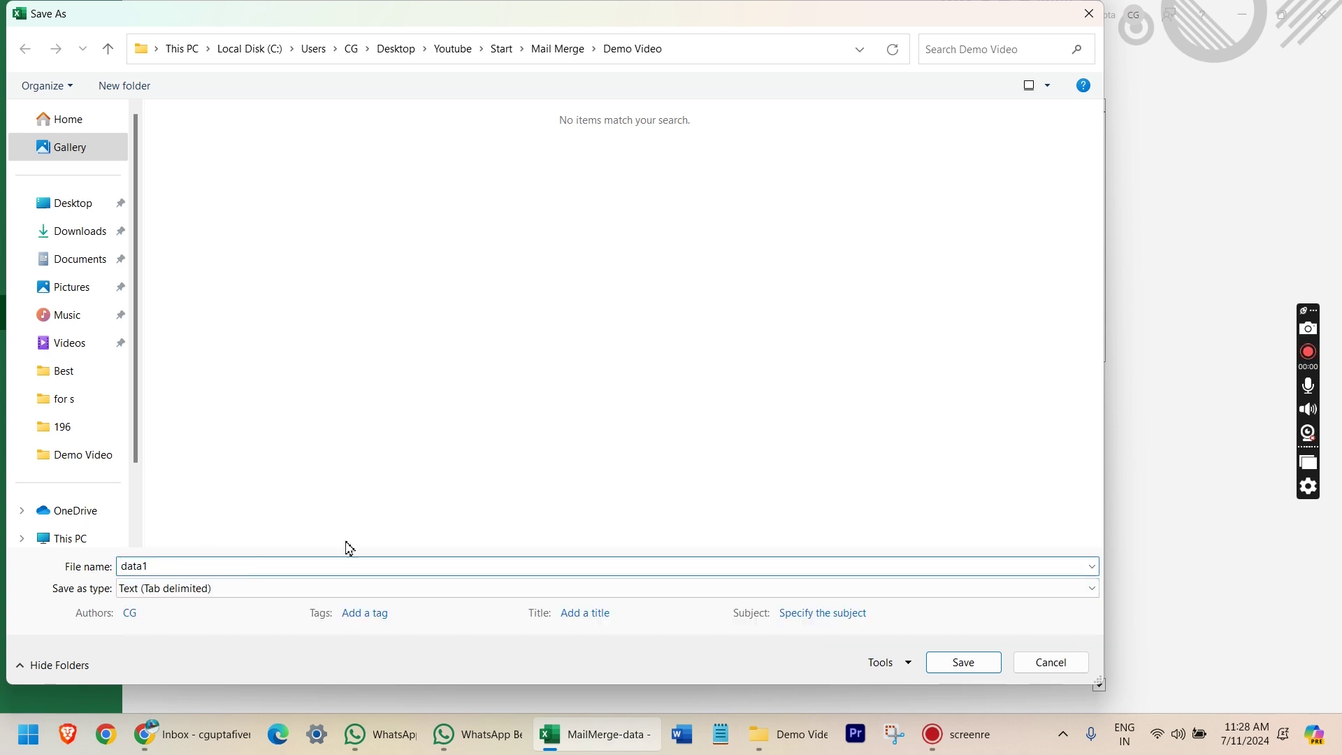
{"action": "left_click", "coordinate": [964, 666]}
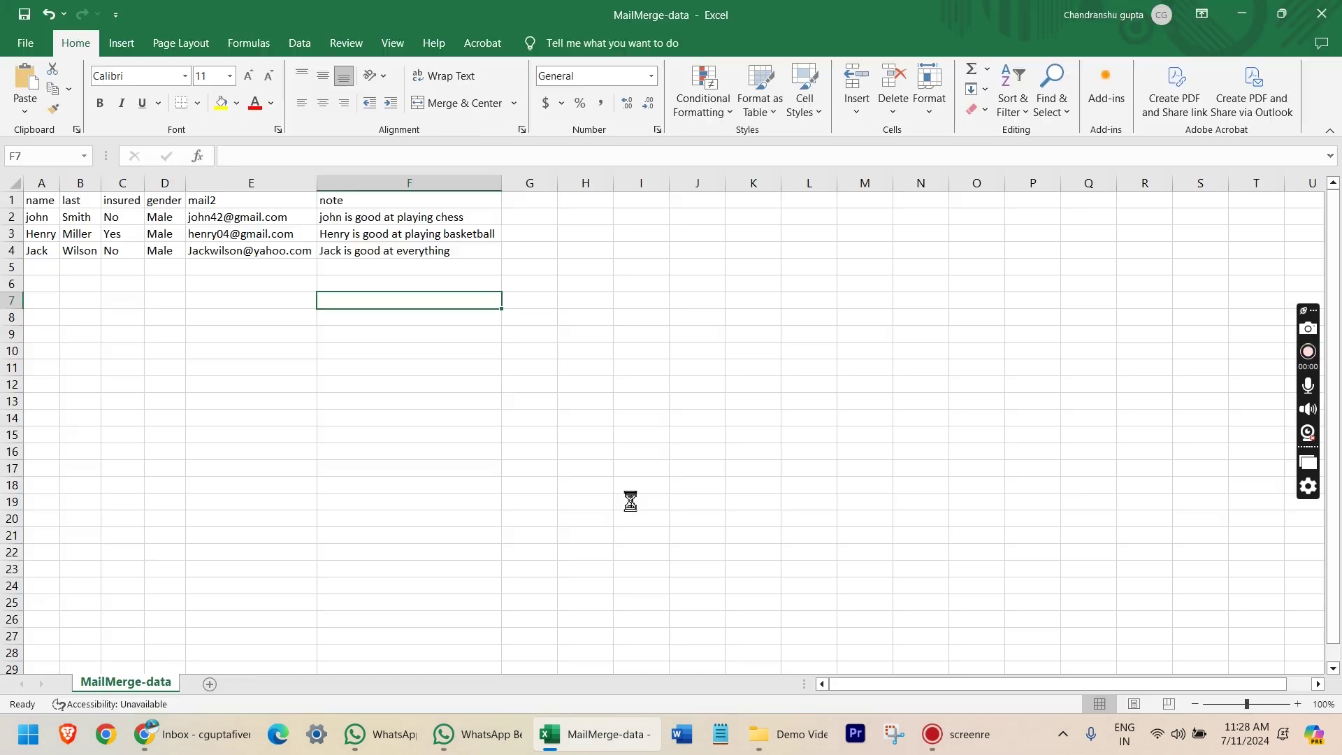
{"action": "left_click", "coordinate": [1335, 9]}
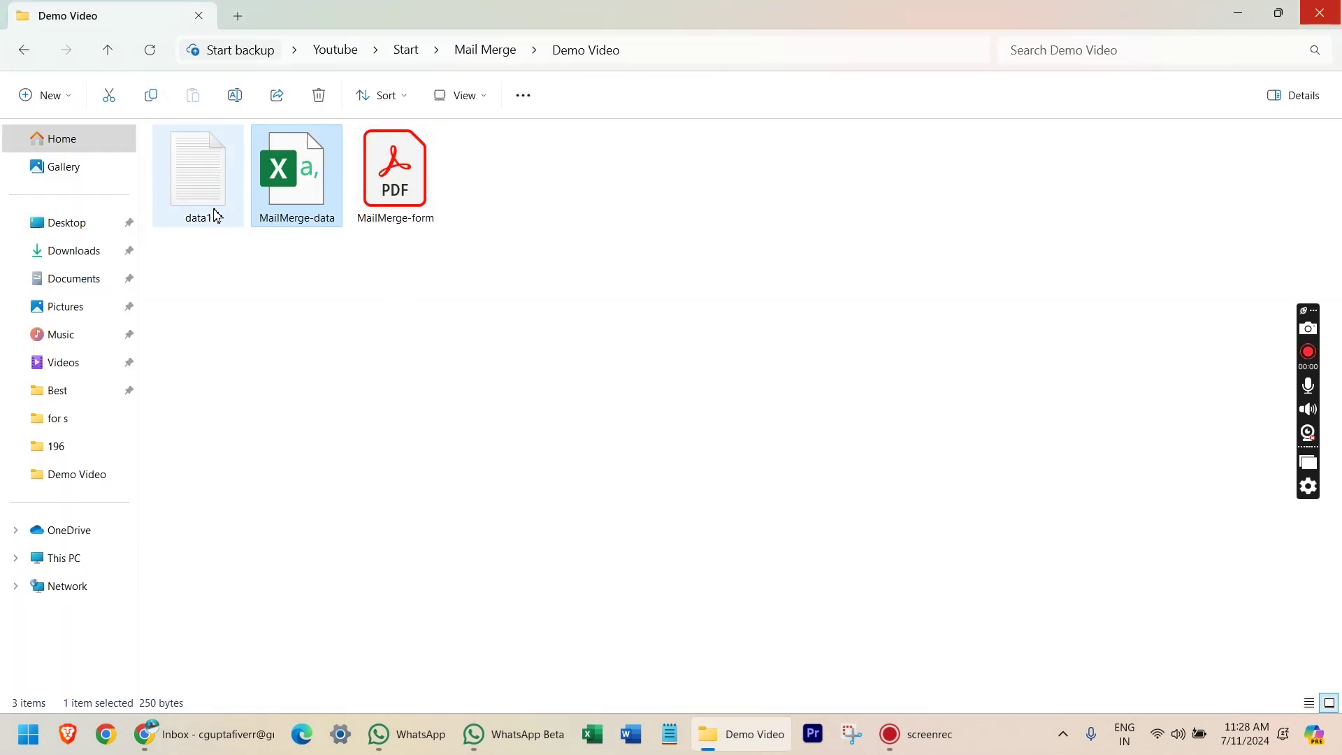
Step: Open the data1 text file to check its tab-separated columns and records, and close all its open copies
{"action": "double_click", "coordinate": [206, 188]}
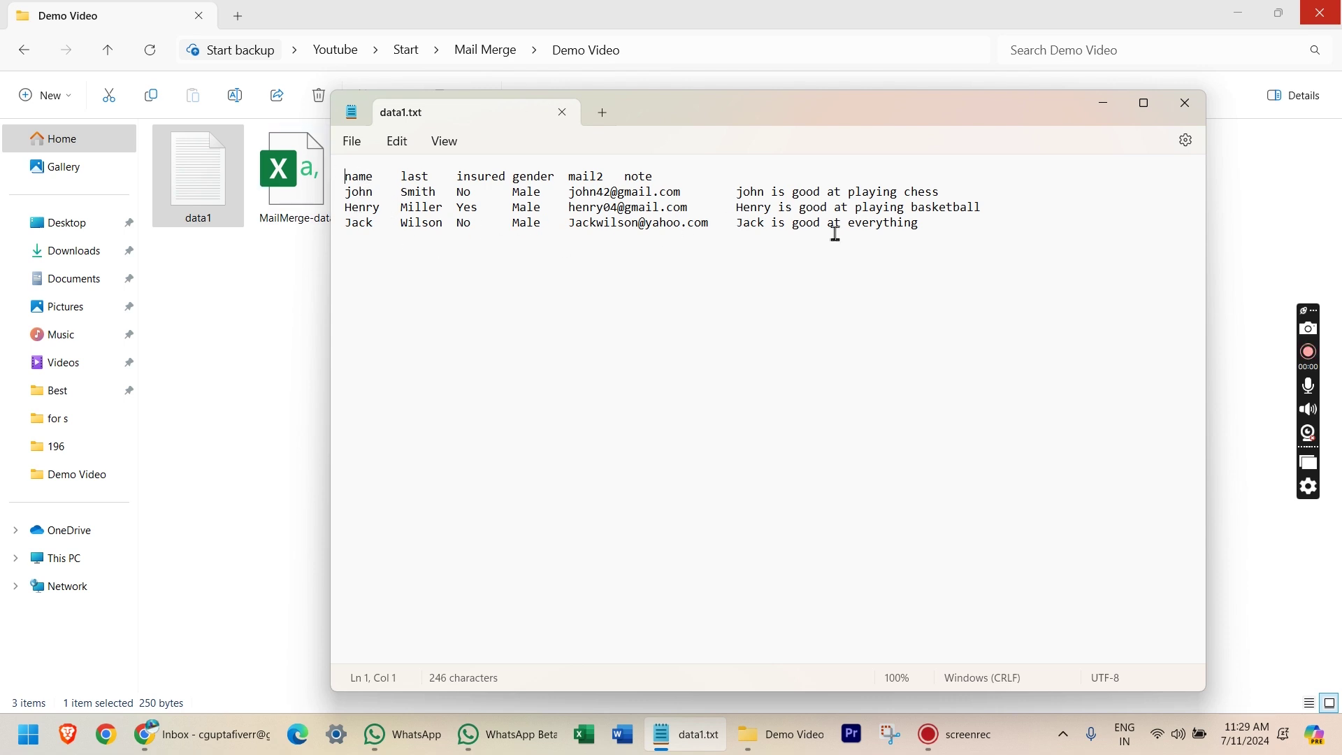
{"action": "left_click", "coordinate": [1185, 103]}
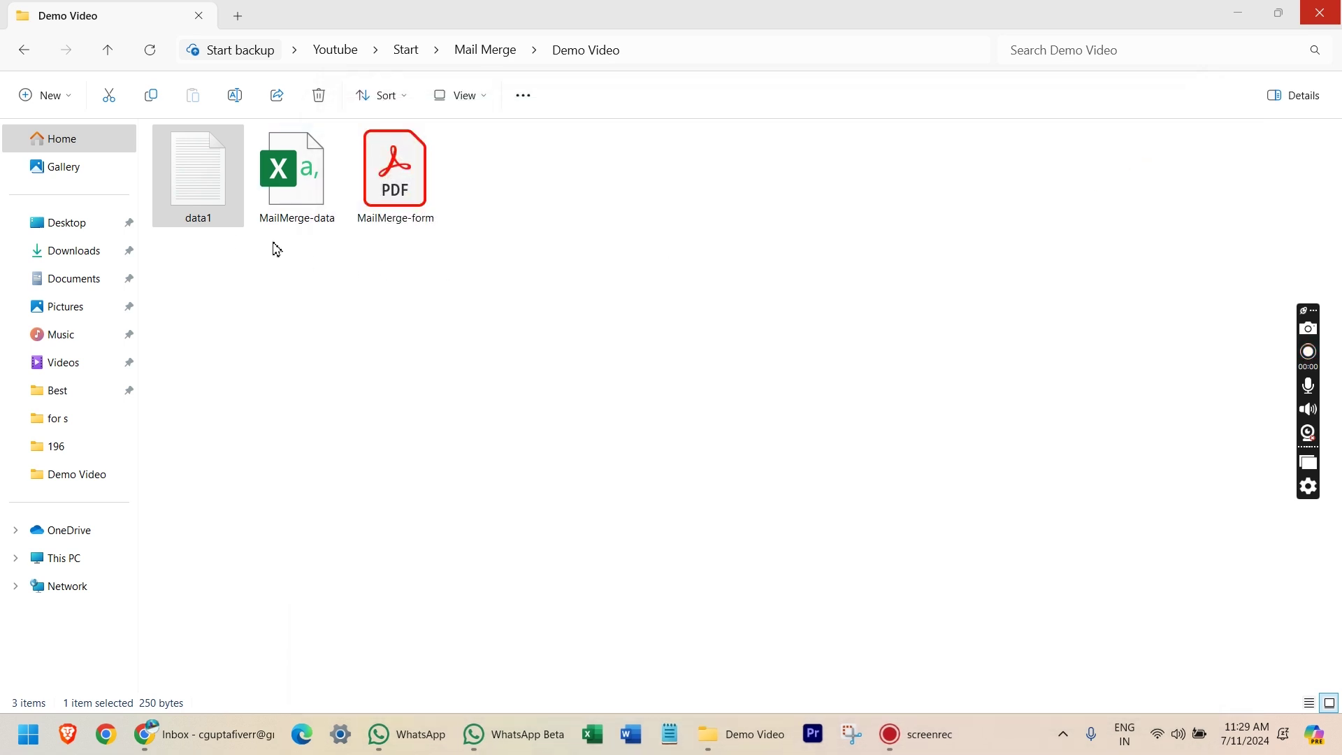
{"action": "double_click", "coordinate": [203, 186]}
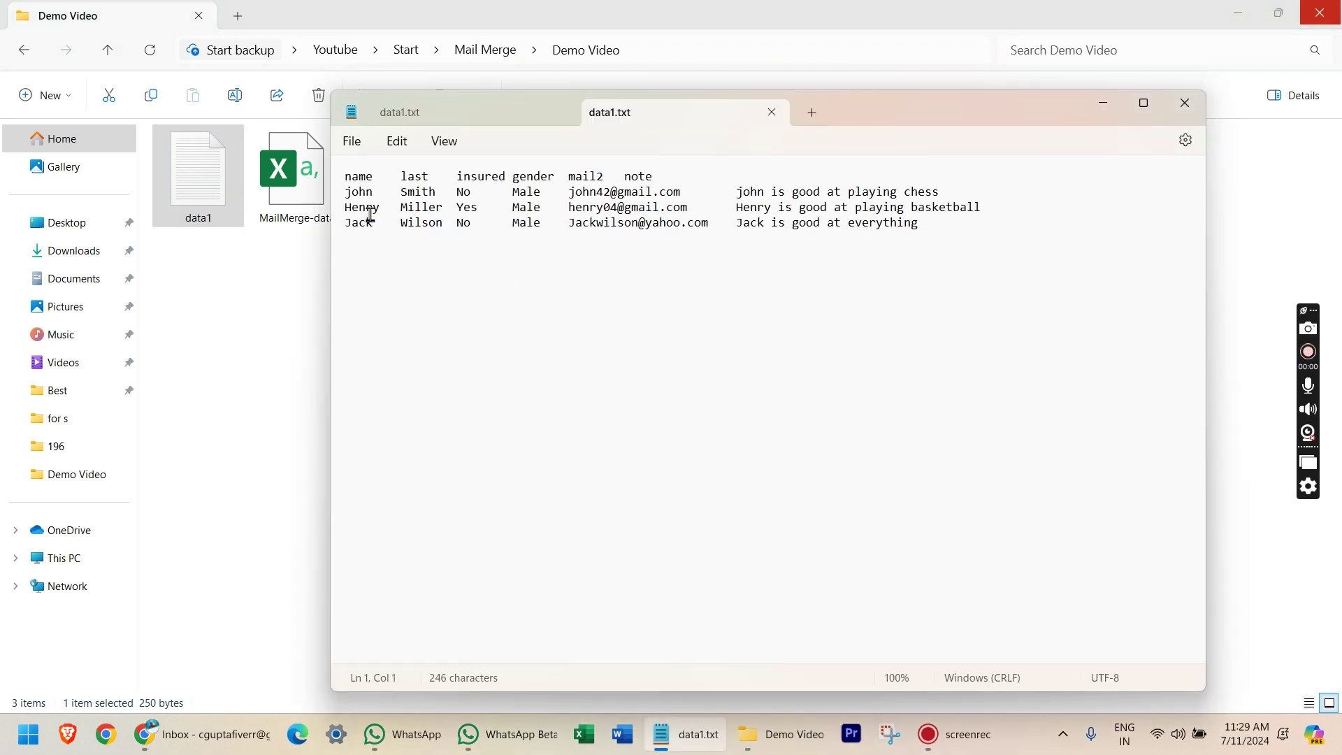
{"action": "left_click", "coordinate": [771, 112]}
{"action": "left_click", "coordinate": [559, 114]}
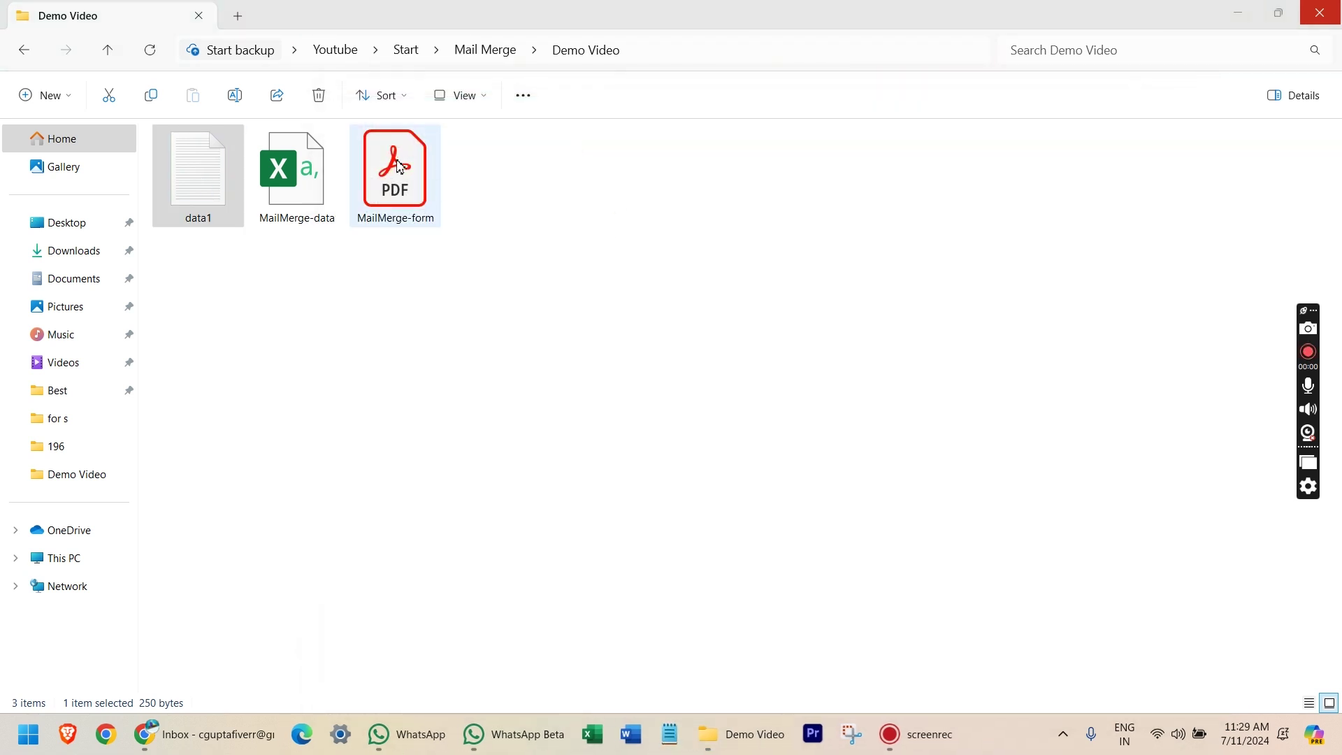
Step: Open the MailMerge-form PDF and start the Mail Merge (FULL) add-on tool, keeping the default TAB delimiter for the input file
{"action": "left_click", "coordinate": [408, 197]}
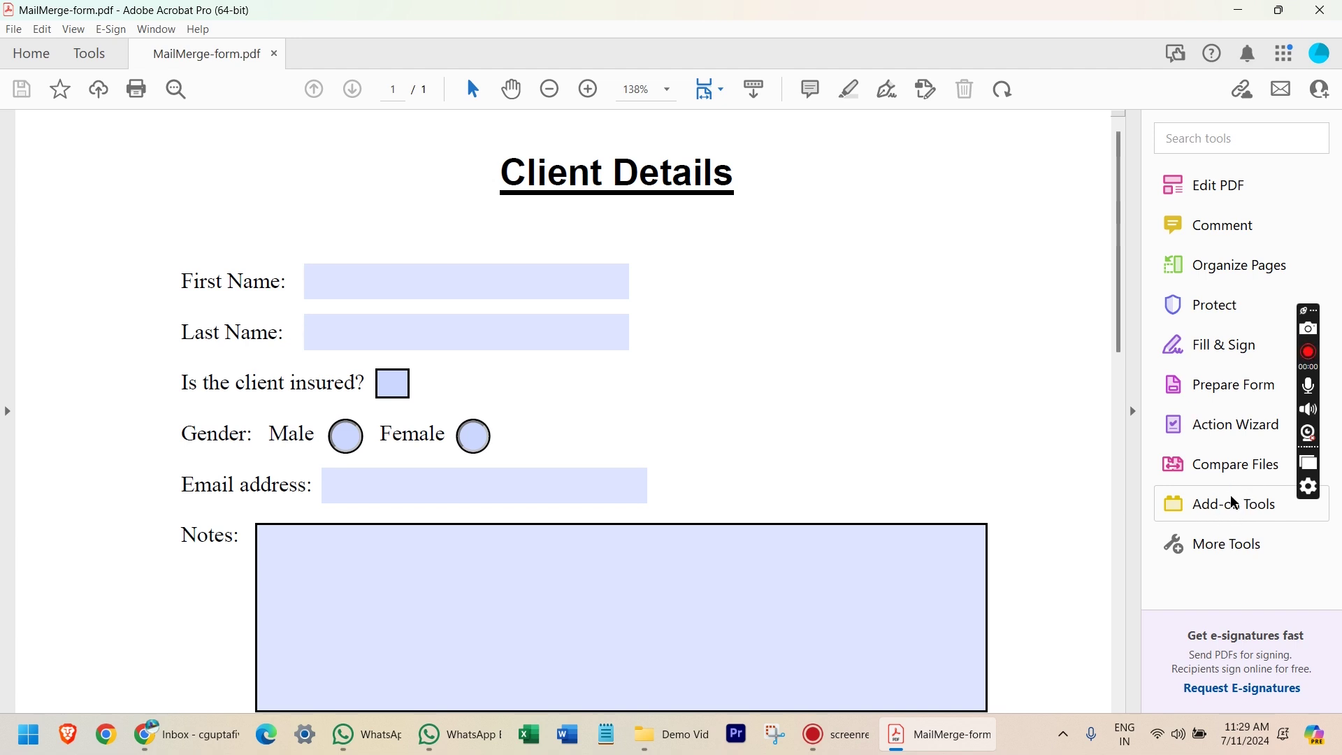
{"action": "left_click", "coordinate": [1251, 506]}
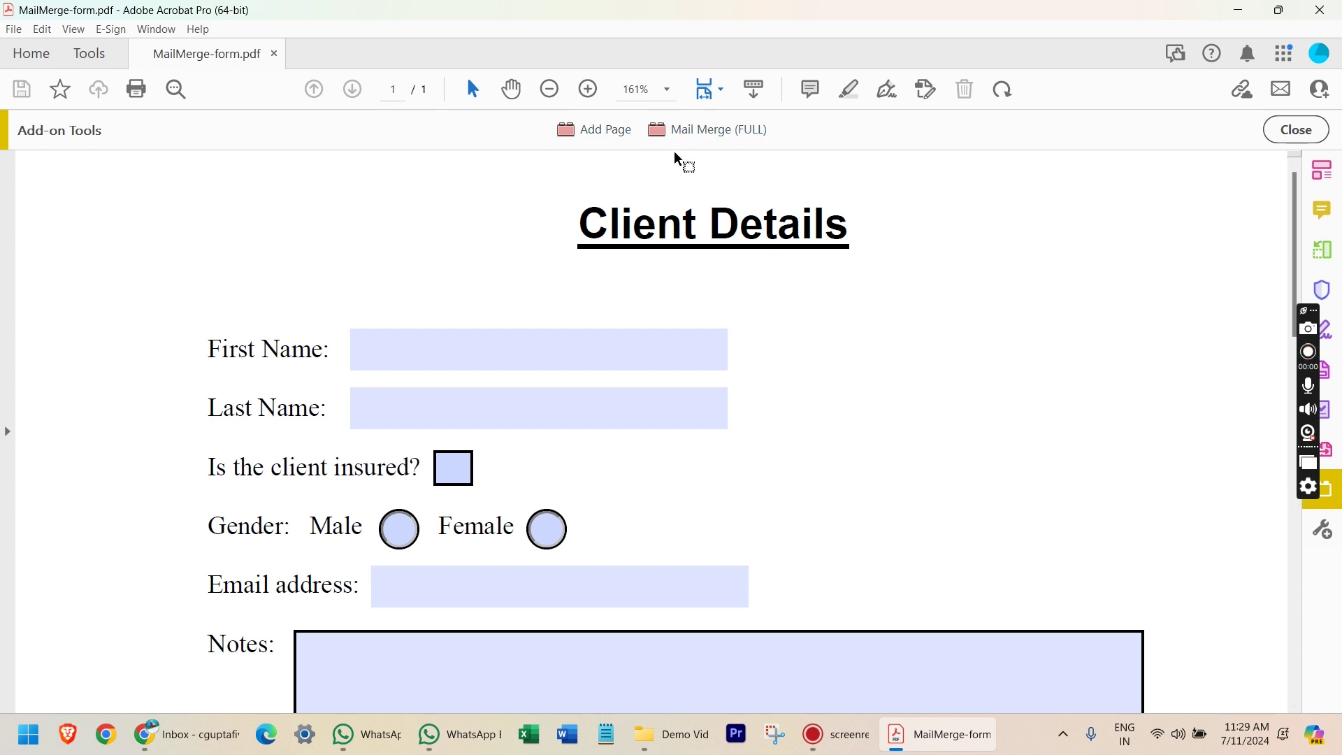
{"action": "left_click", "coordinate": [707, 130]}
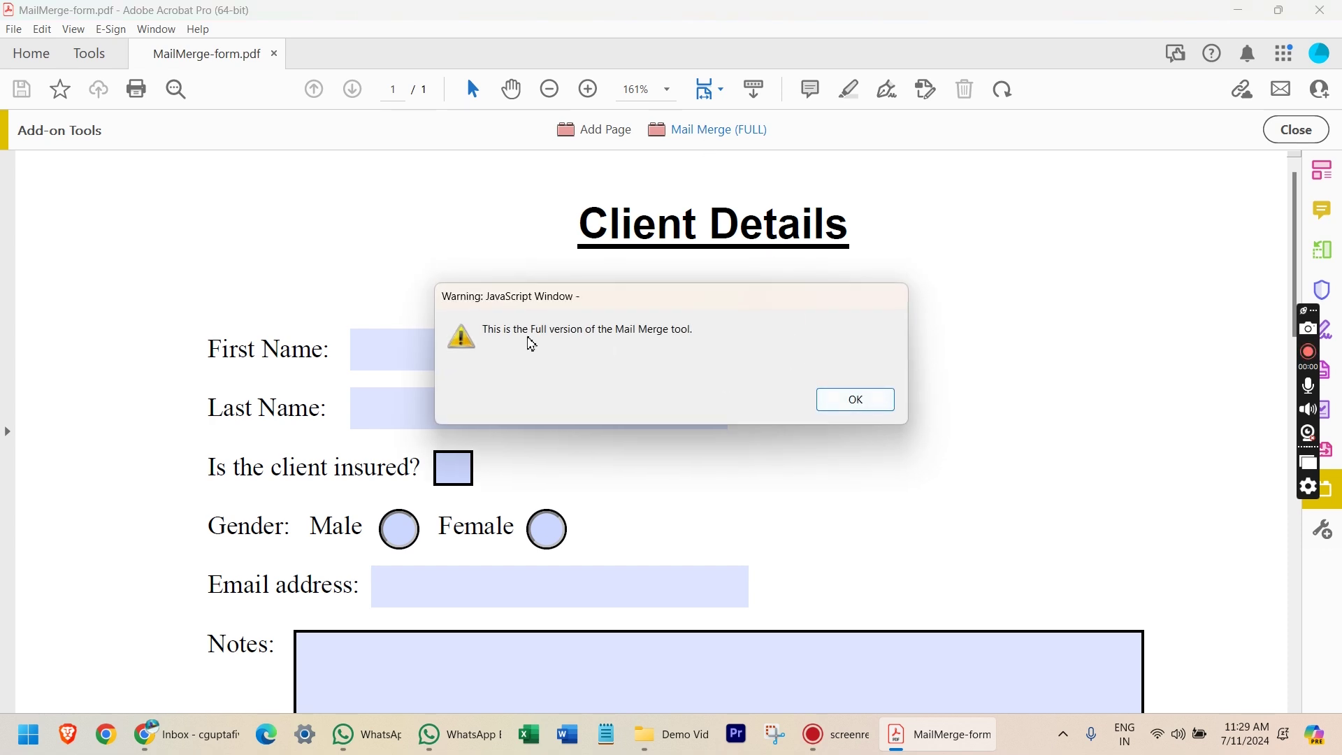
{"action": "left_click", "coordinate": [838, 402]}
{"action": "left_click", "coordinate": [851, 405]}
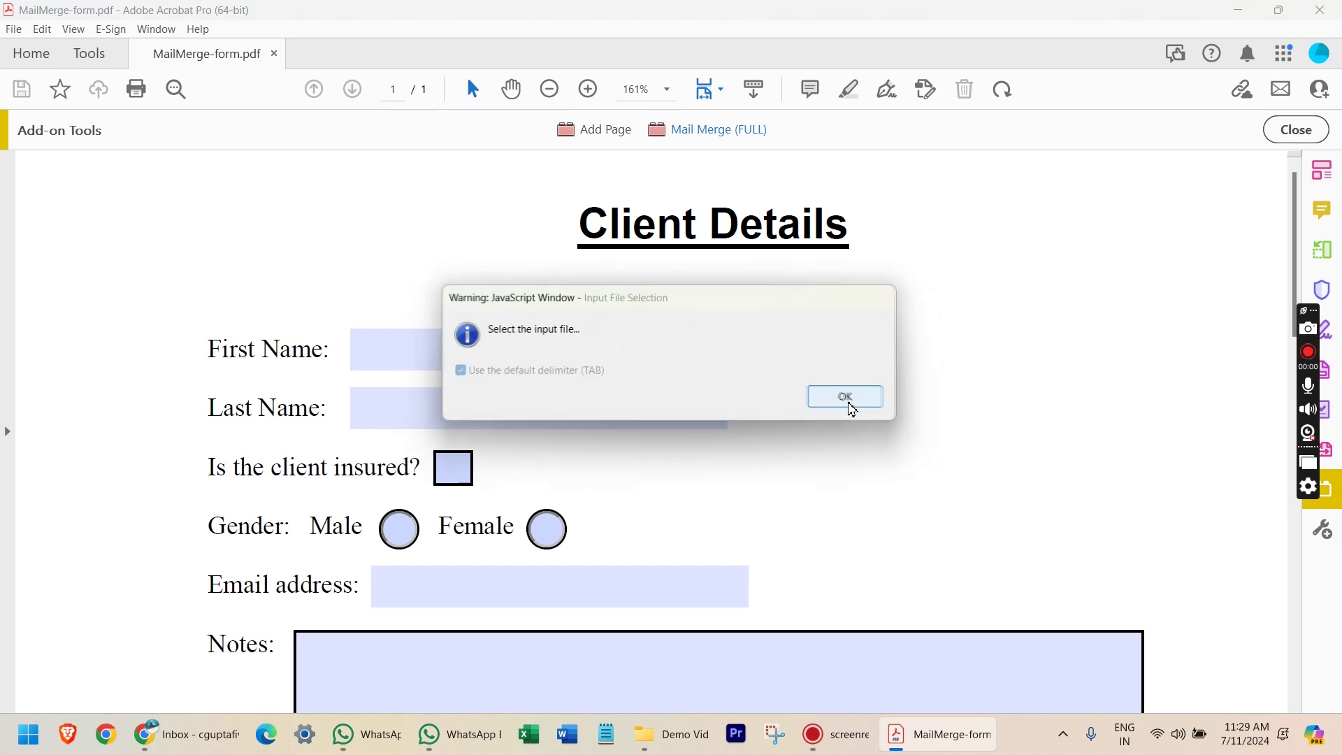
{"action": "left_click", "coordinate": [861, 399]}
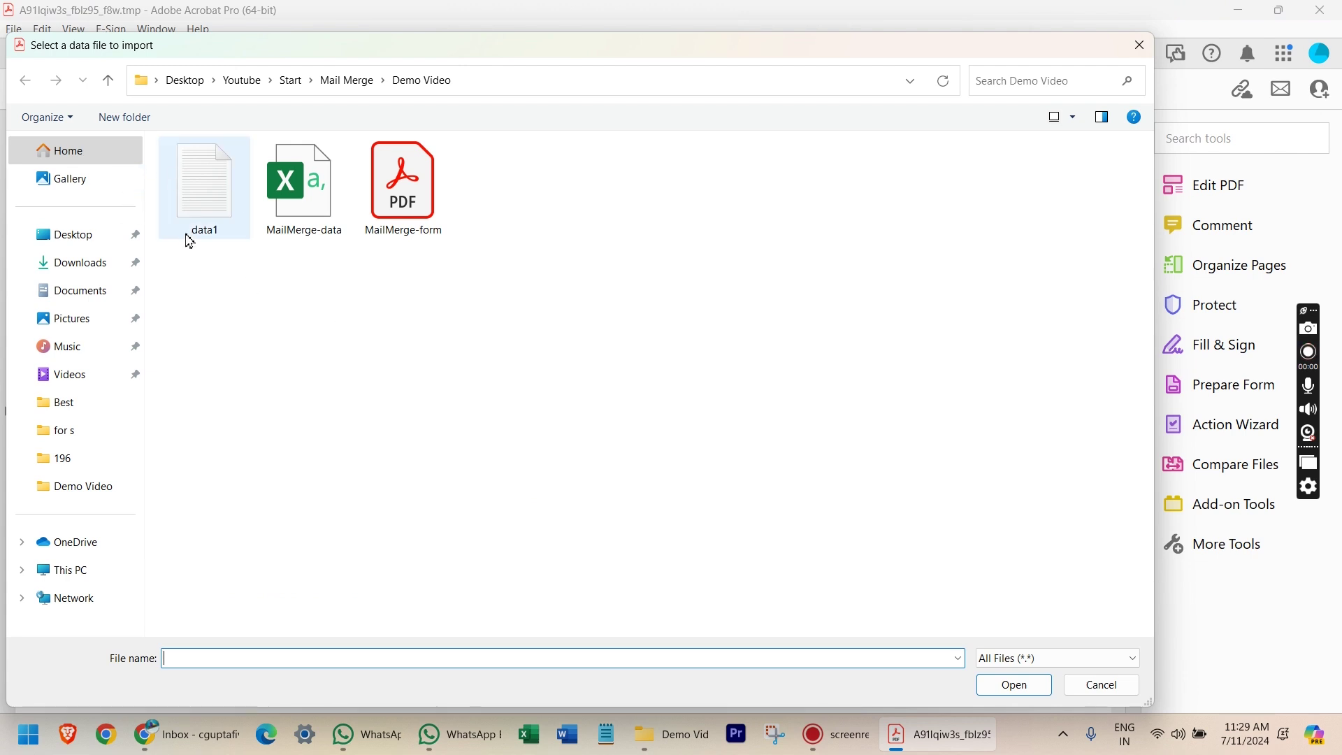
Step: Load the data1 text file as the data source for the mail merge
{"action": "left_click", "coordinate": [217, 188]}
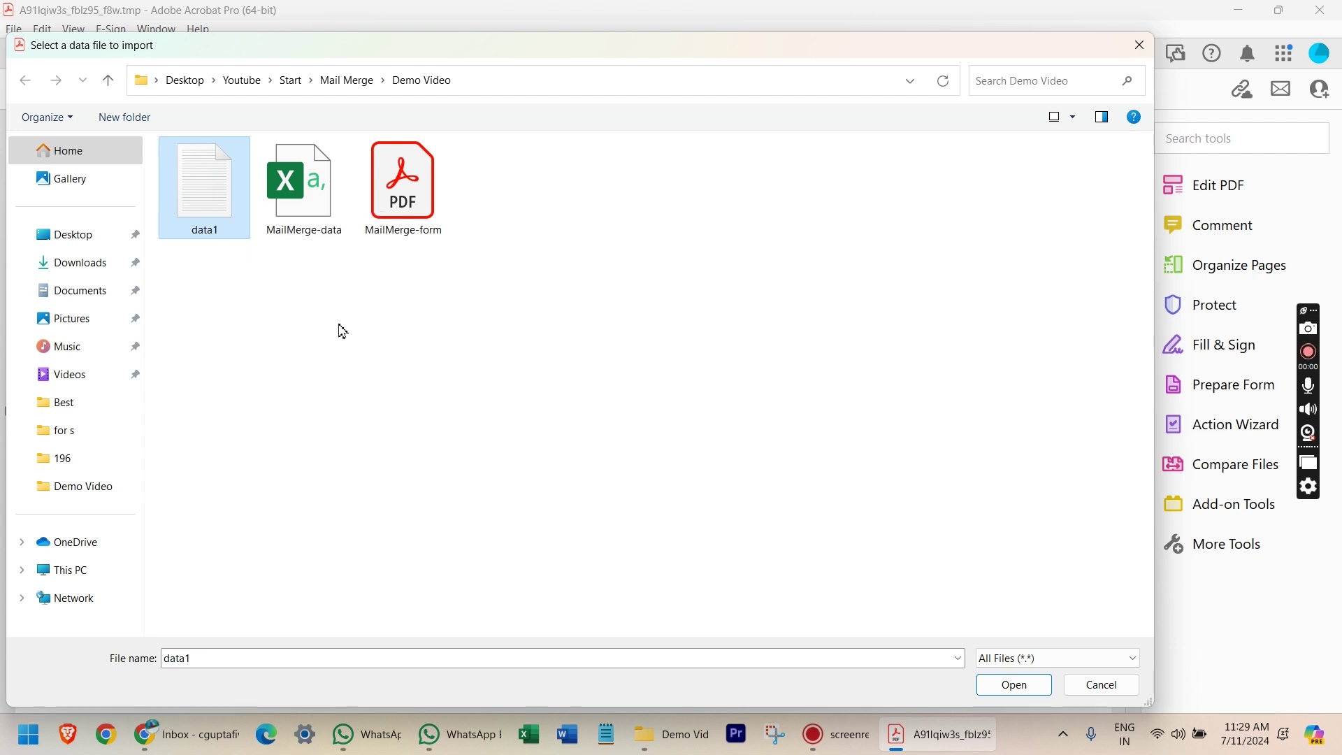
{"action": "left_click", "coordinate": [1029, 694]}
{"action": "left_click", "coordinate": [672, 395]}
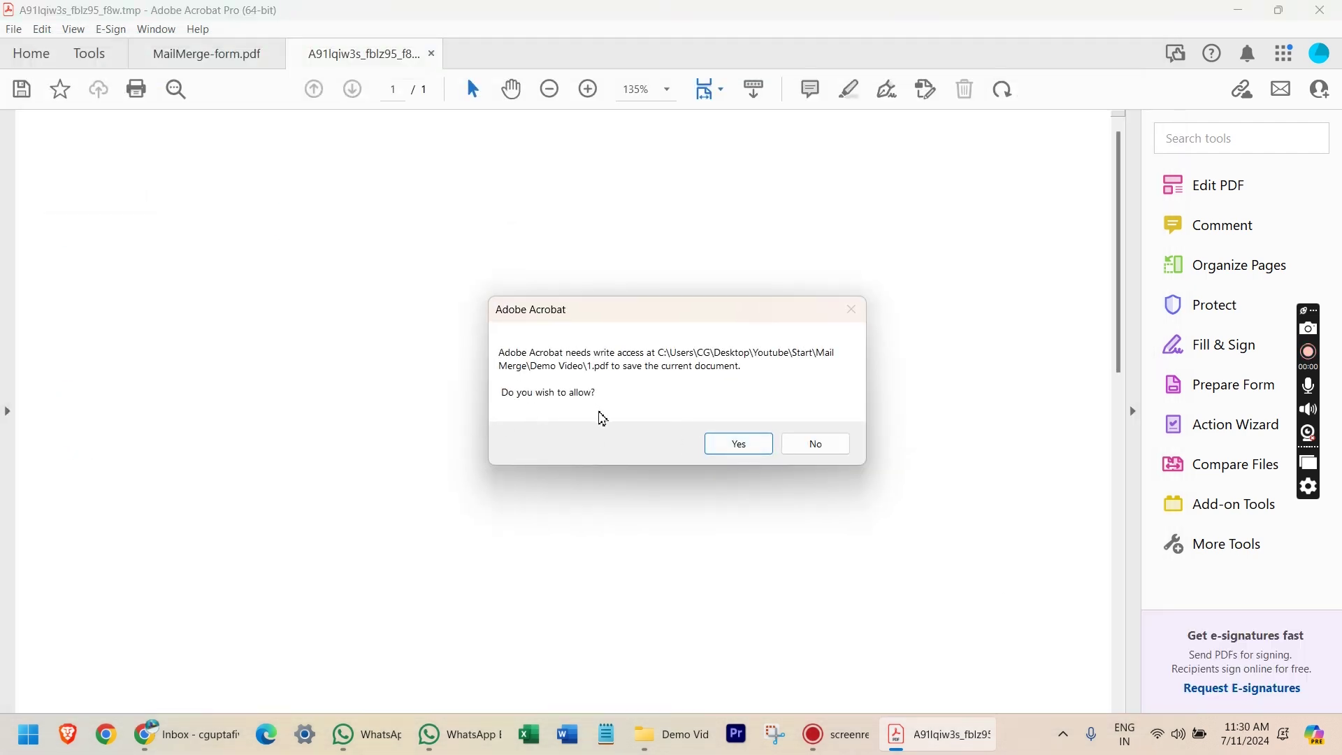
Step: Allow Acrobat to save the merged PDFs in the Demo Video folder, finish the merge and quit Acrobat
{"action": "left_click", "coordinate": [725, 442]}
{"action": "left_click", "coordinate": [729, 446]}
{"action": "left_click", "coordinate": [729, 445]}
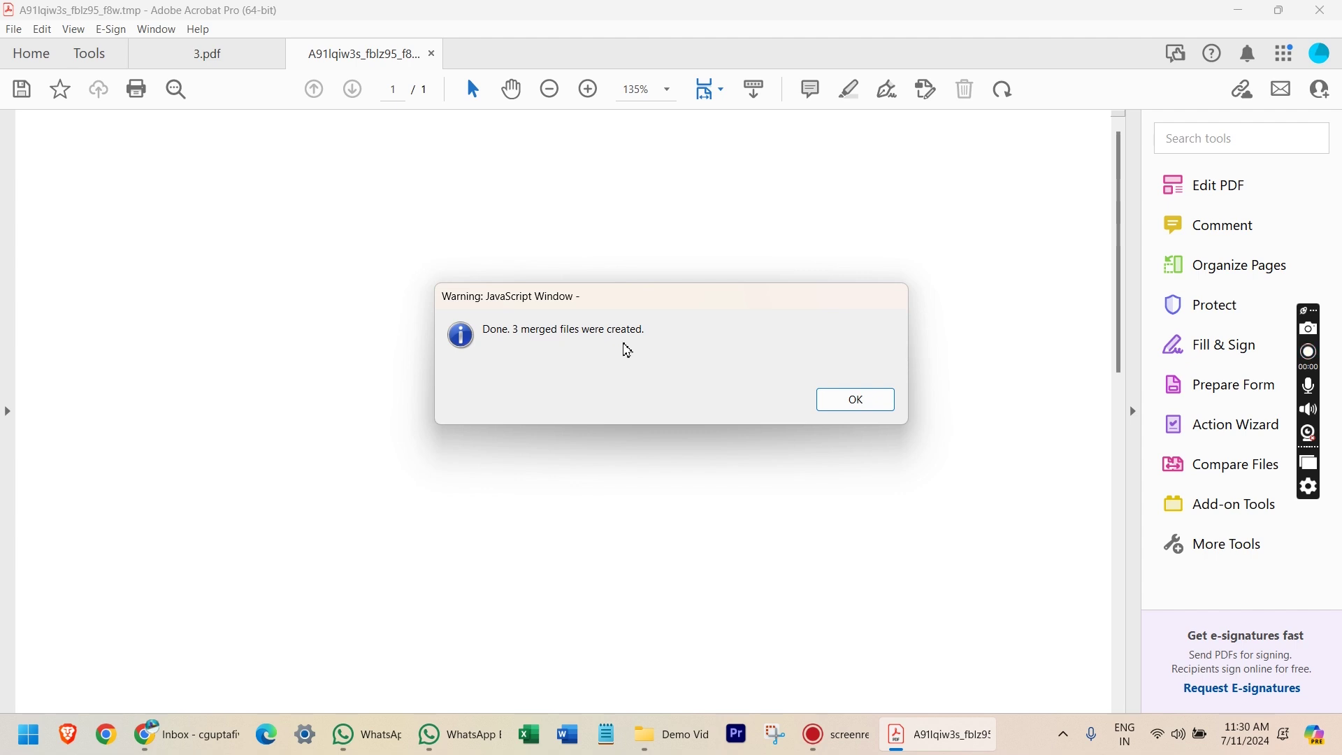
{"action": "left_click", "coordinate": [829, 412]}
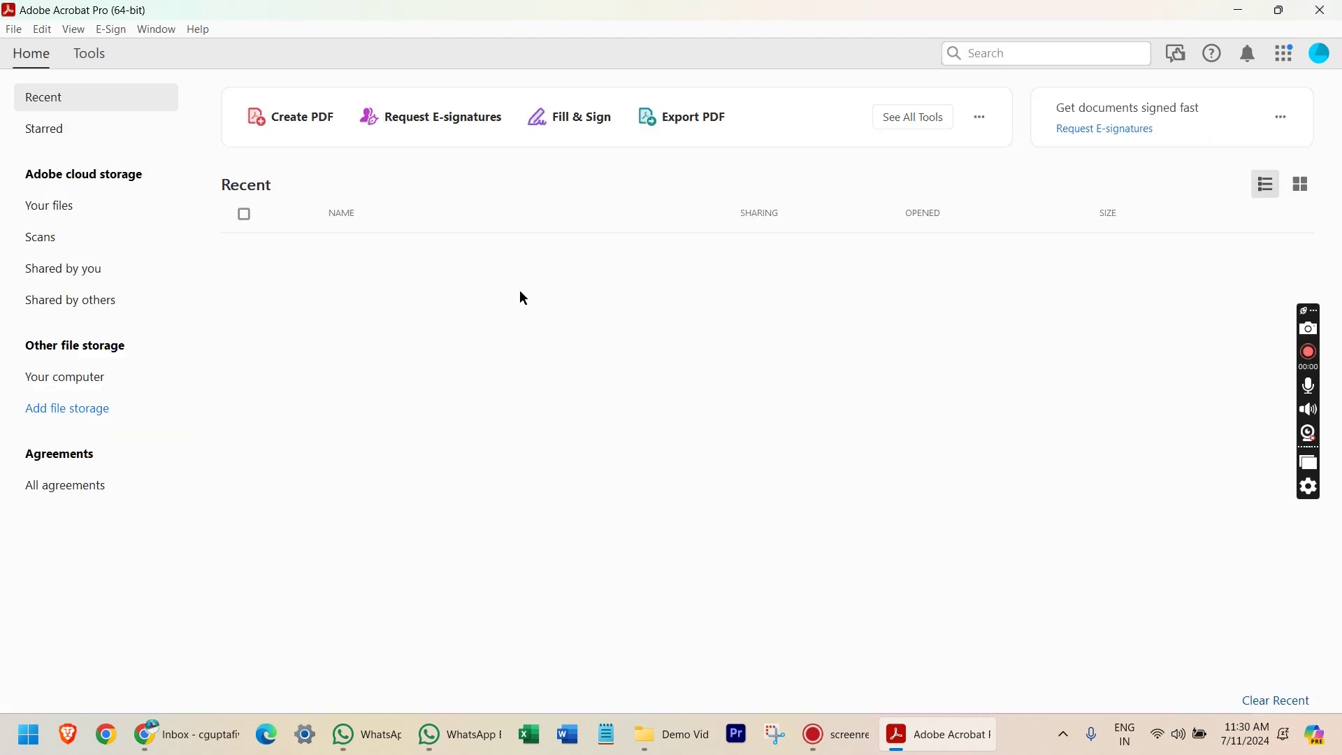
{"action": "key", "text": "ctrl+q"}
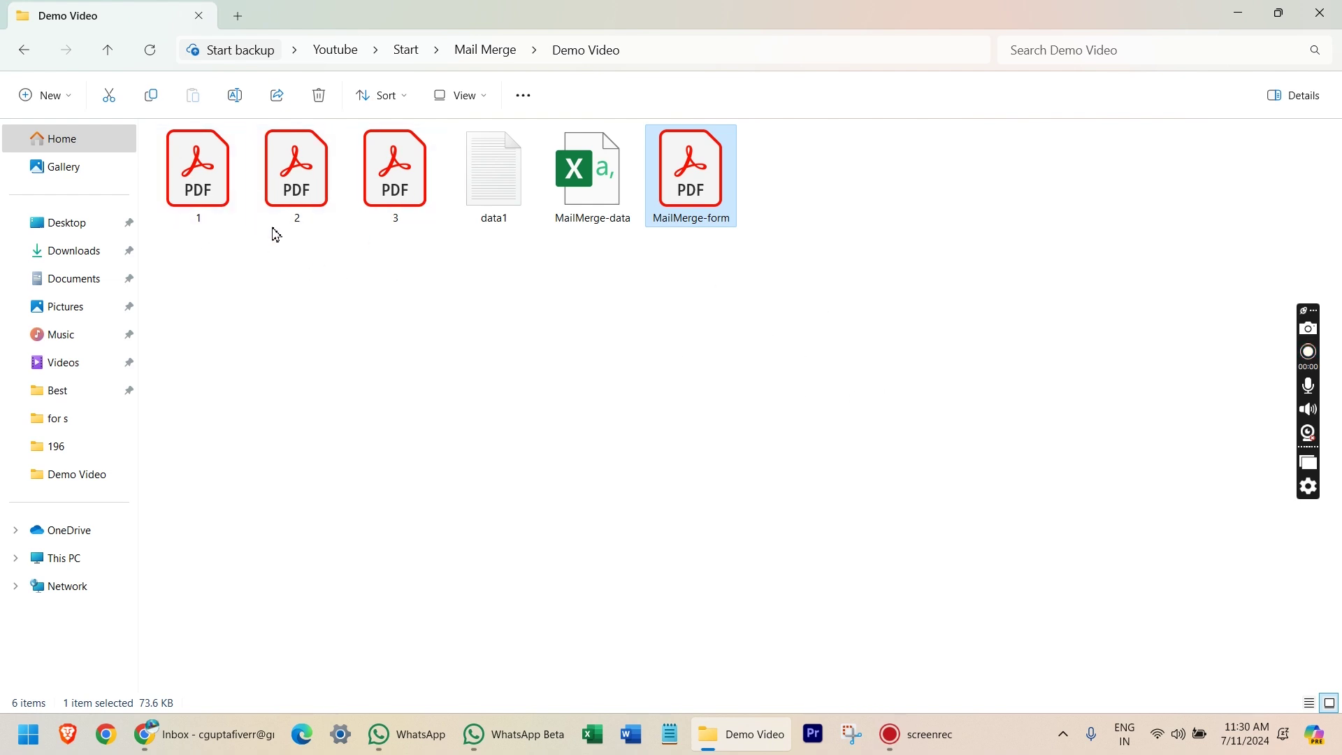
Step: Open the merged PDF 1 and check its filled-in client details, starting with the First Name field
{"action": "left_click", "coordinate": [276, 293]}
{"action": "left_click", "coordinate": [219, 179]}
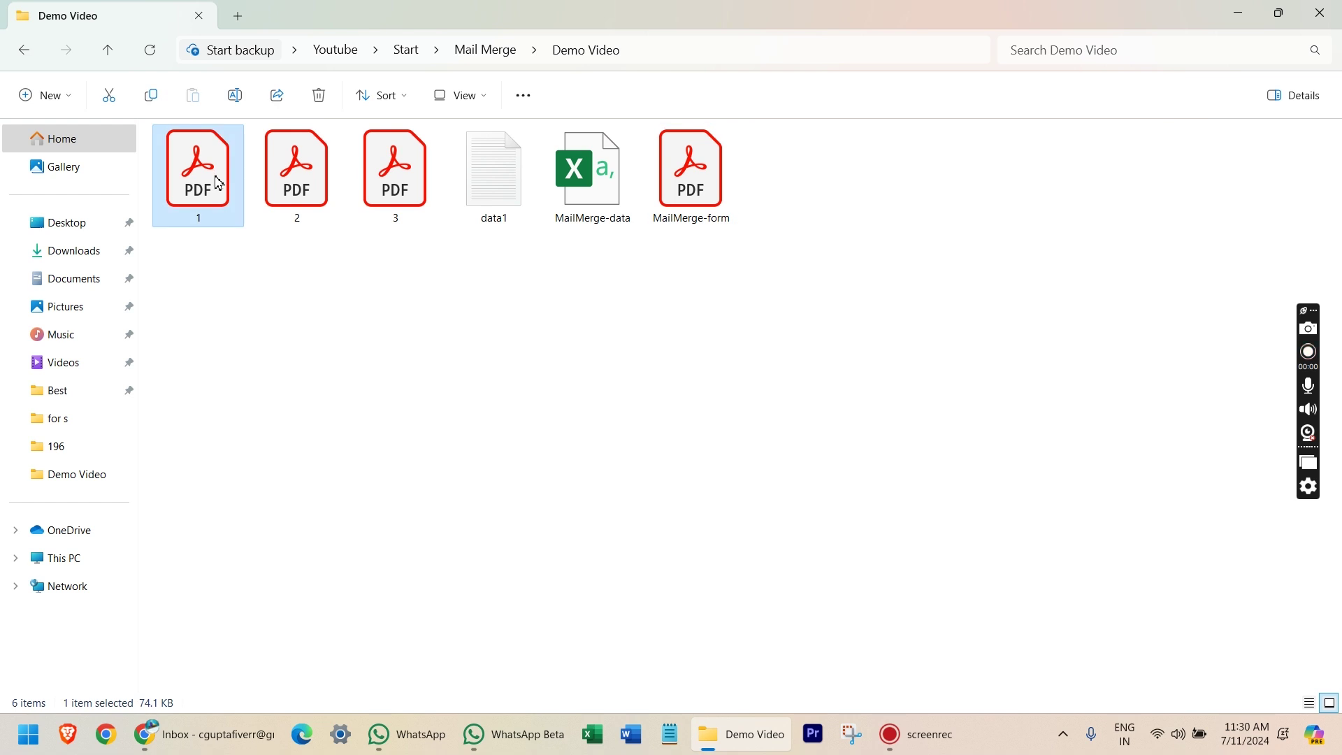
{"action": "double_click", "coordinate": [219, 183]}
{"action": "left_click", "coordinate": [332, 265]}
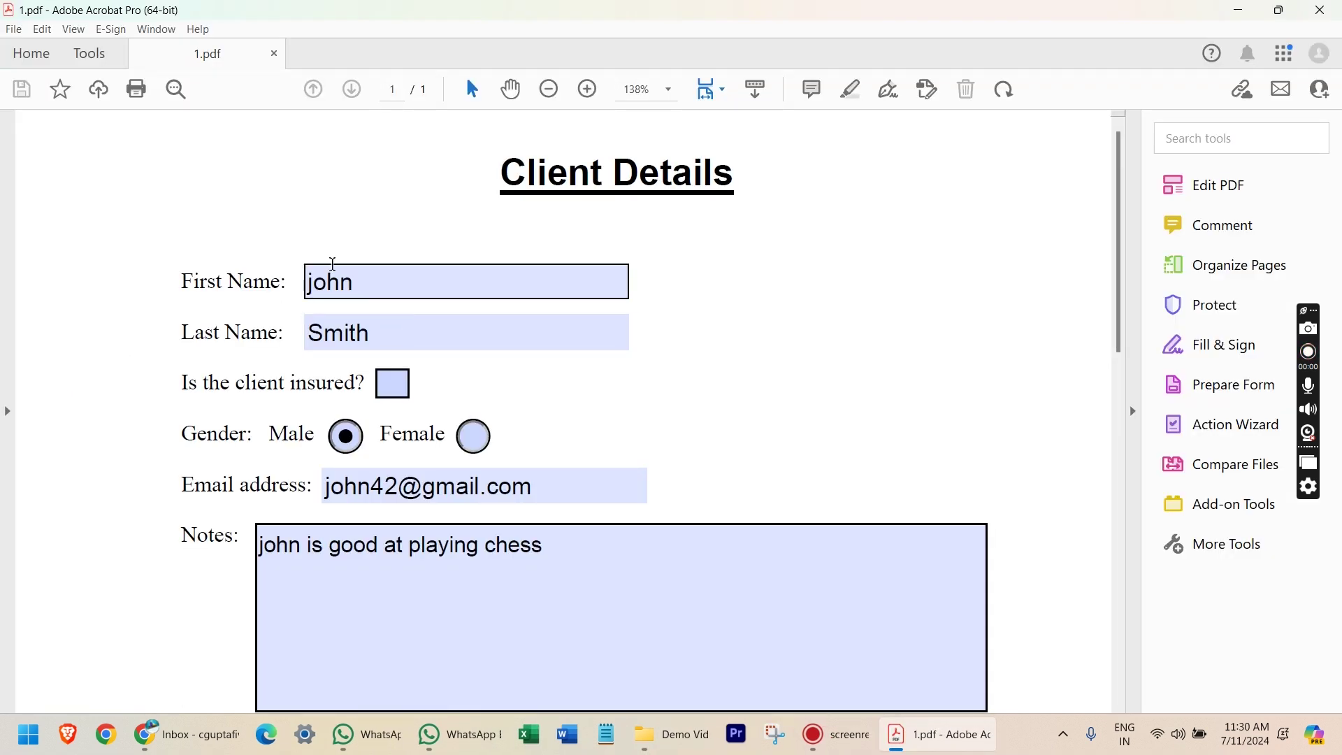
Step: Review the first name, last name, insured and email address entries in merged PDF 1, and close the file
{"action": "scroll", "coordinate": [393, 311], "scroll_direction": "down", "scroll_amount": 2}
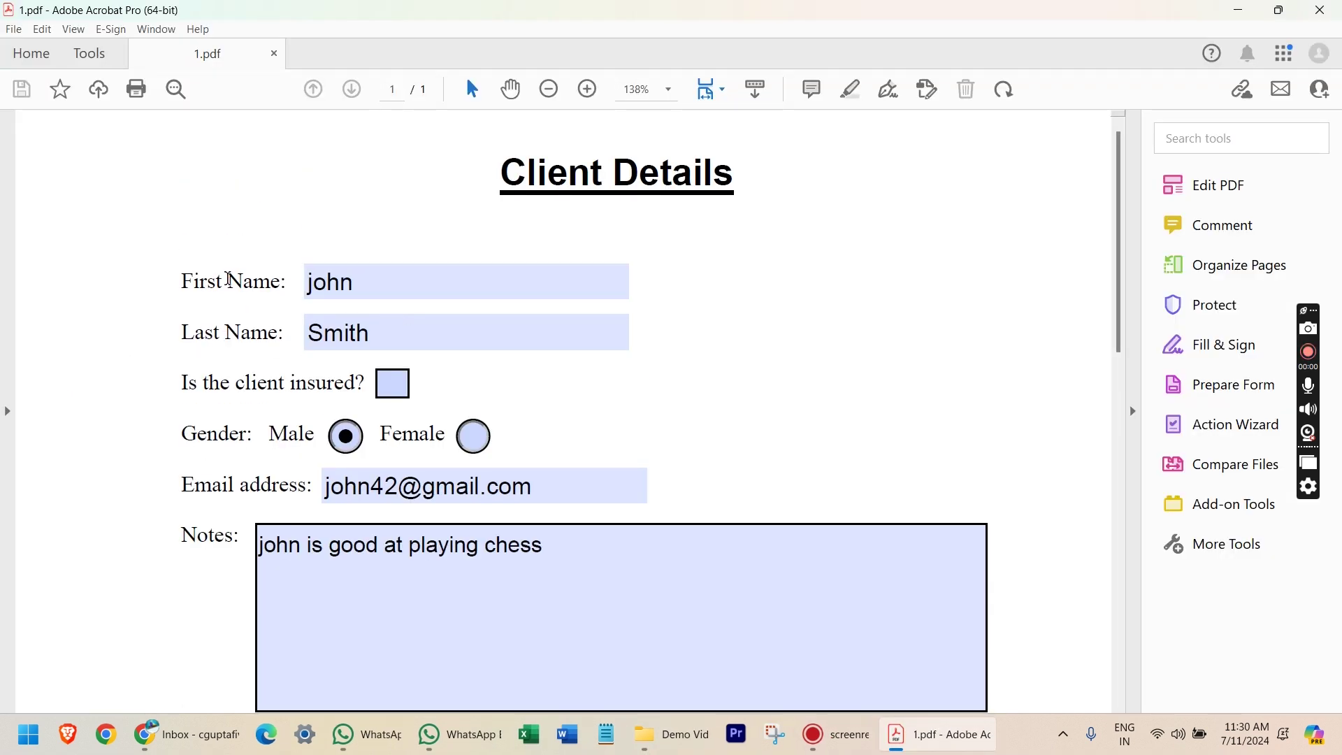
{"action": "left_click_drag", "start_coordinate": [248, 331], "coordinate": [181, 280]}
{"action": "left_click", "coordinate": [243, 330]}
{"action": "left_click_drag", "start_coordinate": [181, 382], "coordinate": [328, 388]}
{"action": "left_click", "coordinate": [206, 426]}
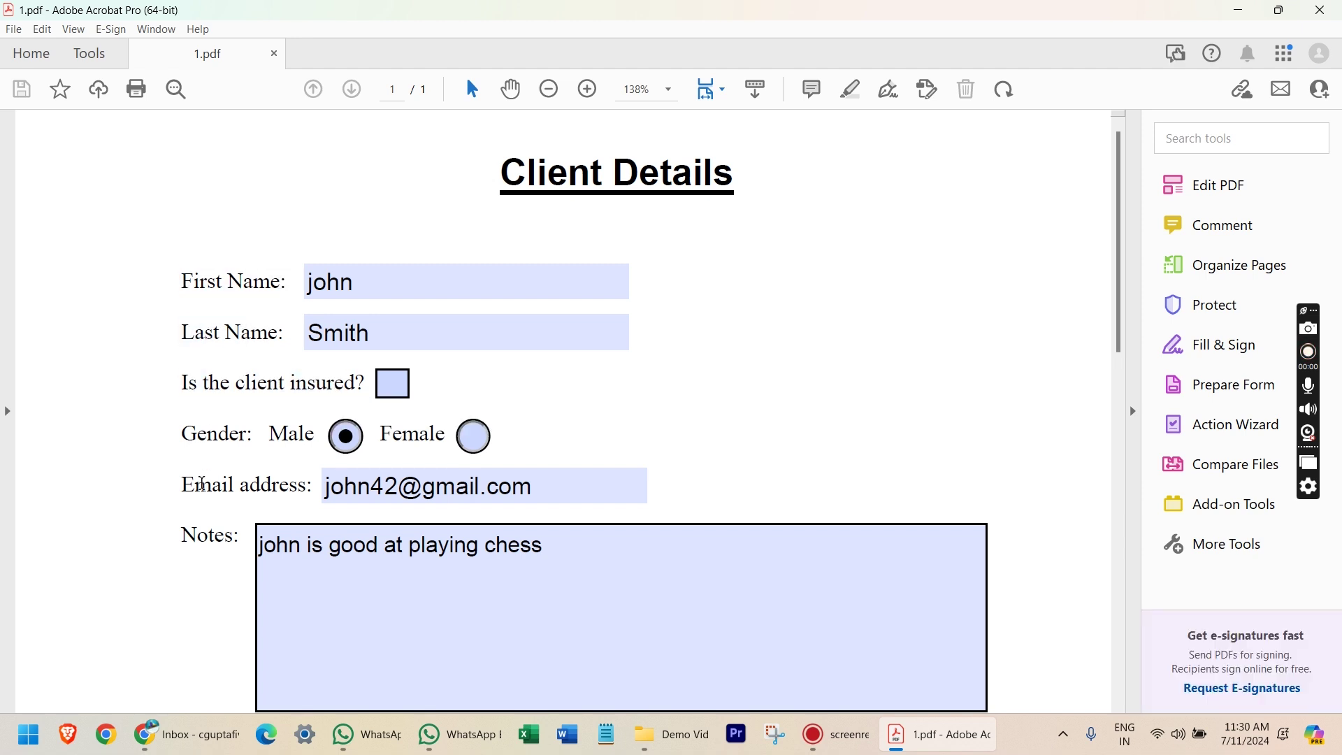
{"action": "left_click_drag", "start_coordinate": [180, 484], "coordinate": [306, 484]}
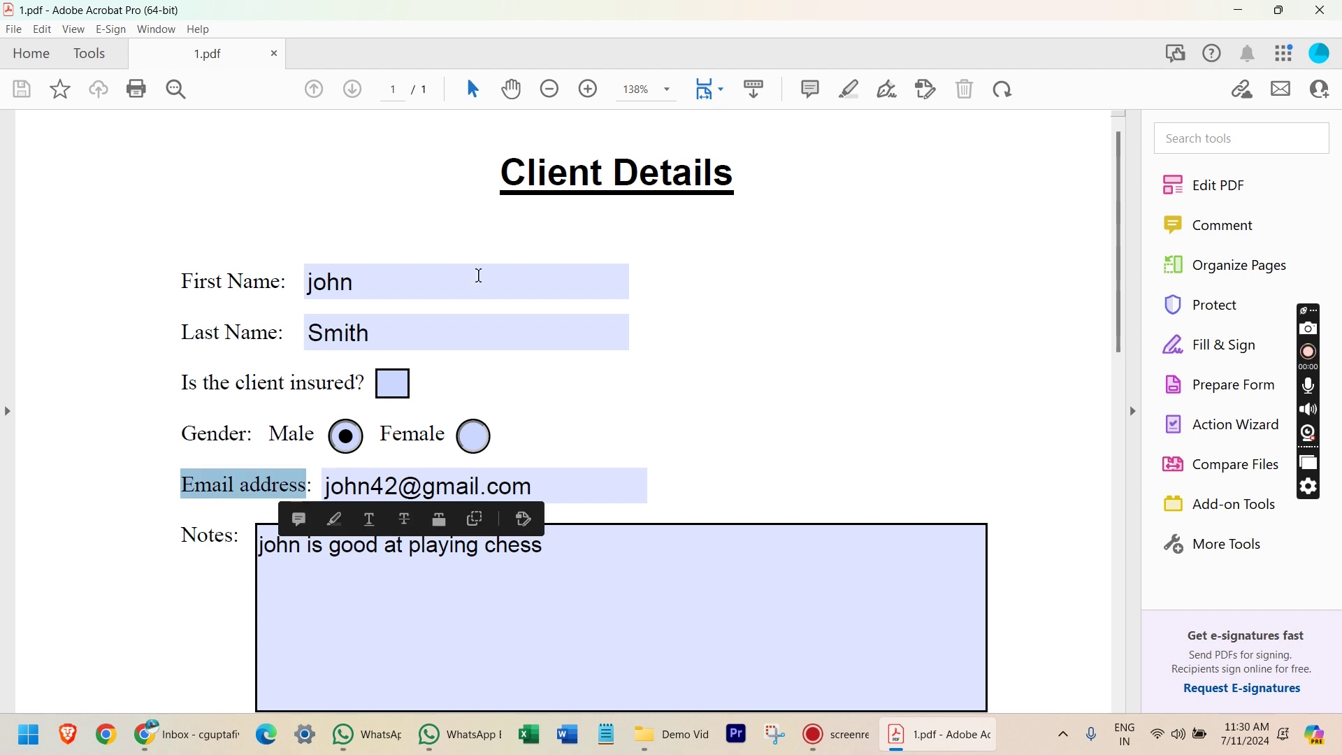
{"action": "left_click", "coordinate": [479, 275]}
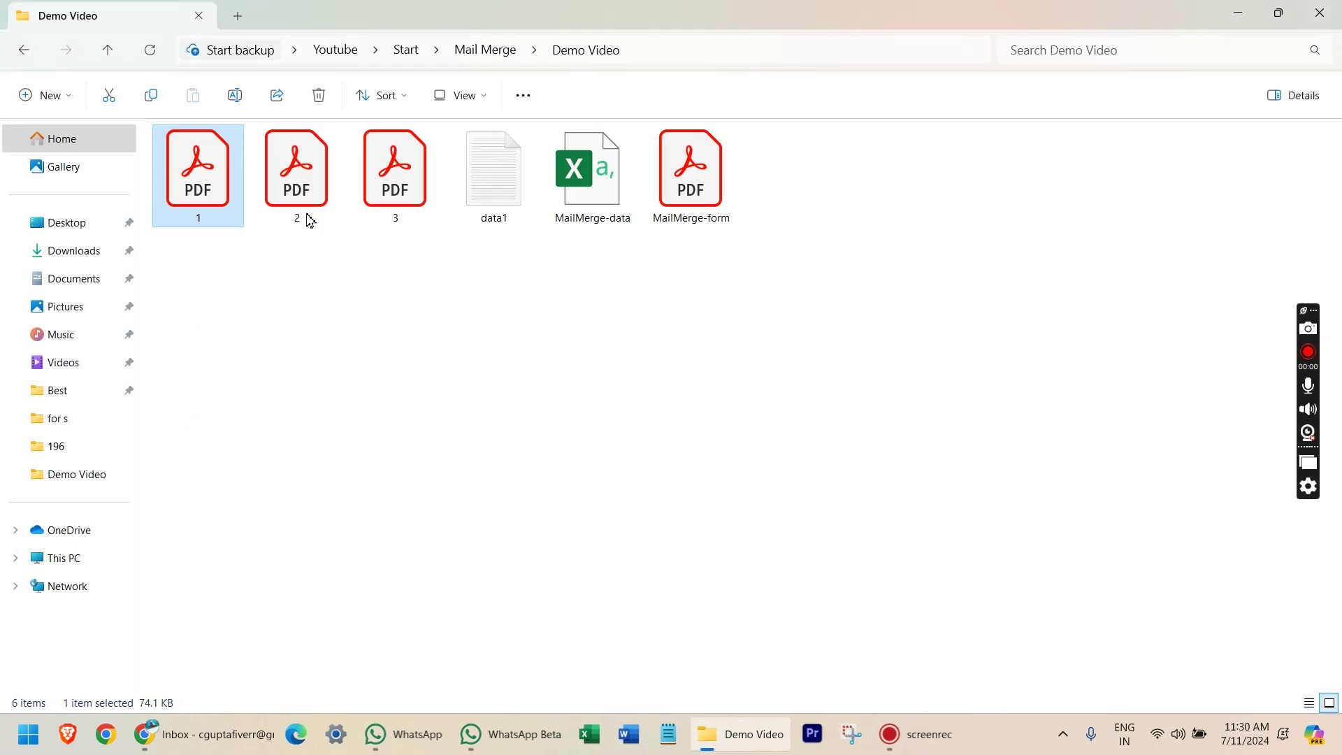
Step: Open merged PDF 2 from the Demo Video folder, check its client details from First Name to Notes, and close it
{"action": "left_click", "coordinate": [313, 211]}
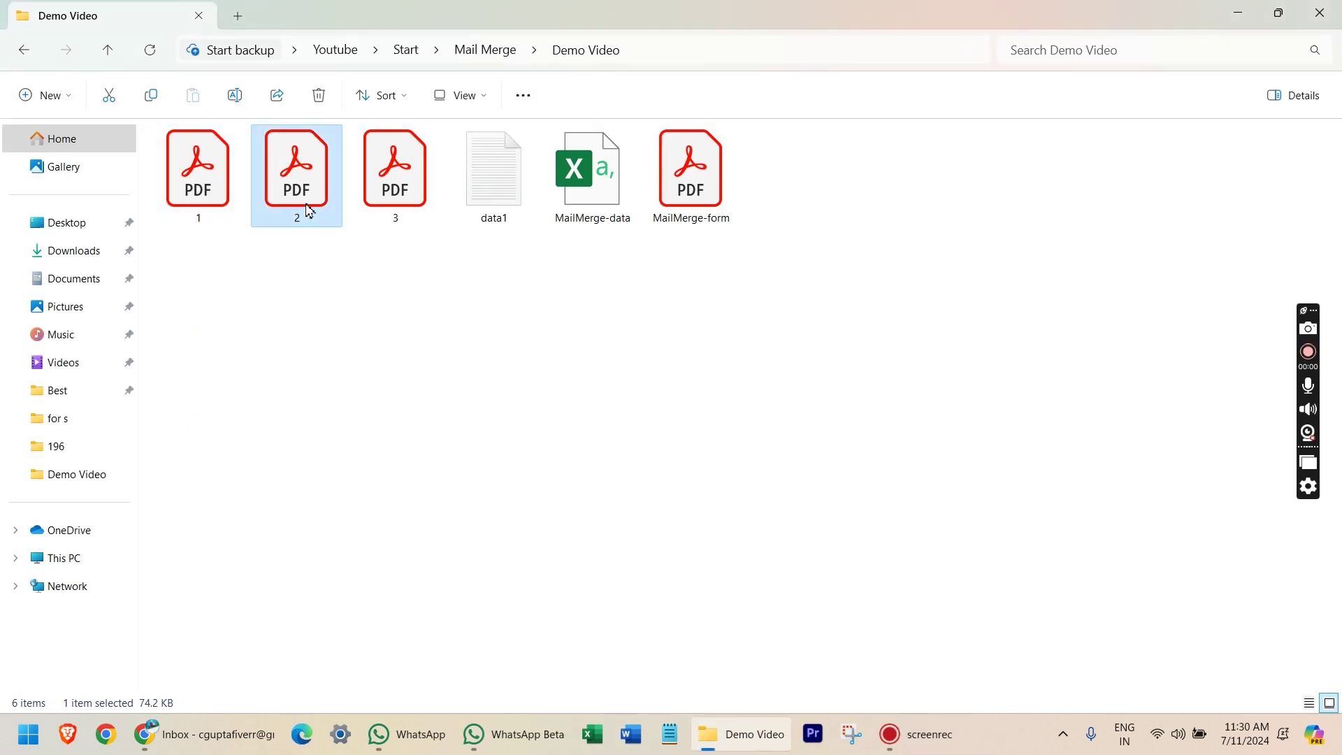
{"action": "double_click", "coordinate": [310, 211]}
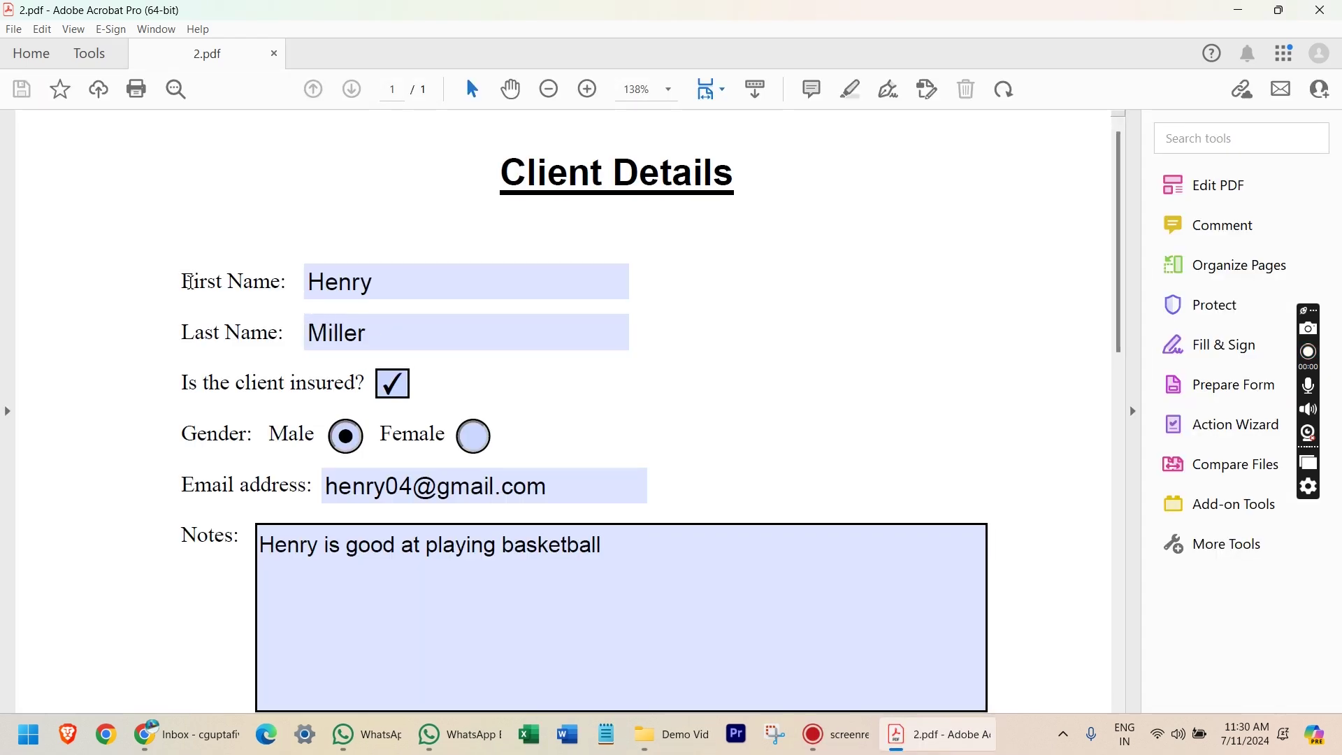
{"action": "left_click_drag", "start_coordinate": [195, 281], "coordinate": [279, 283]}
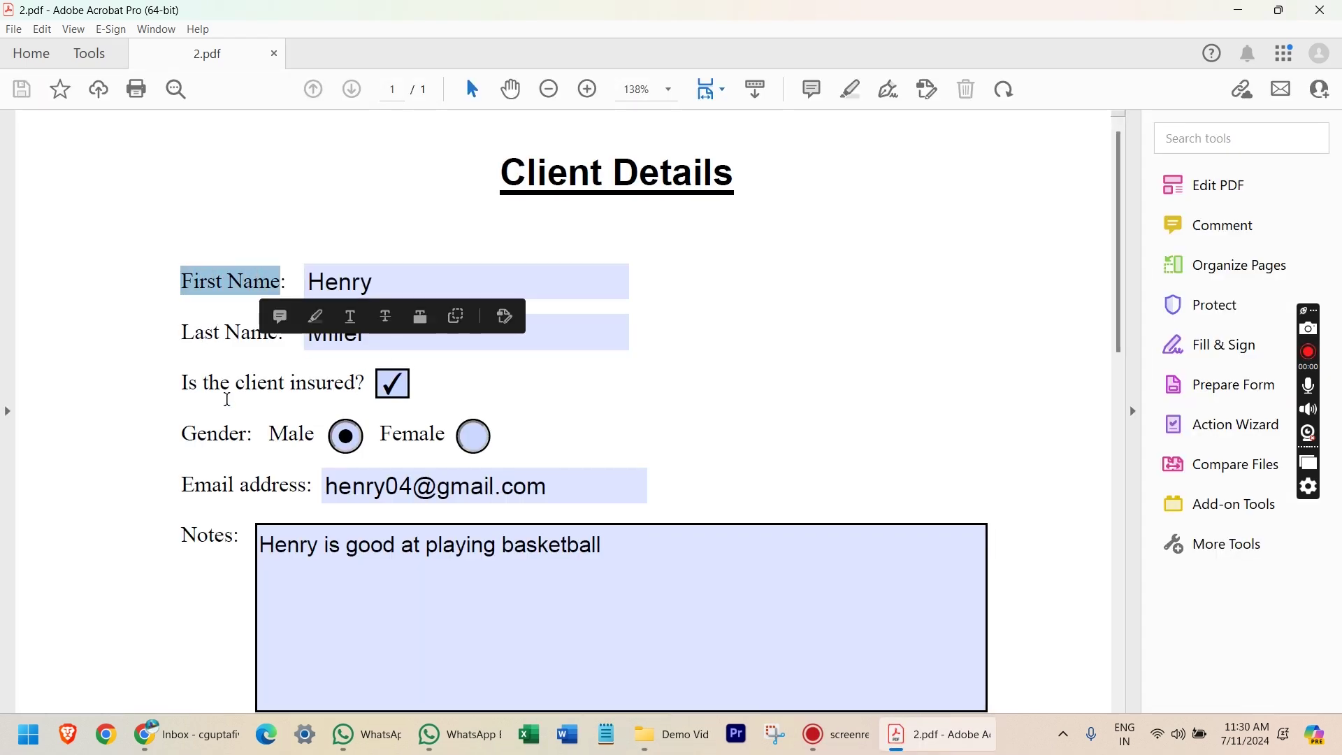
{"action": "left_click", "coordinate": [227, 399]}
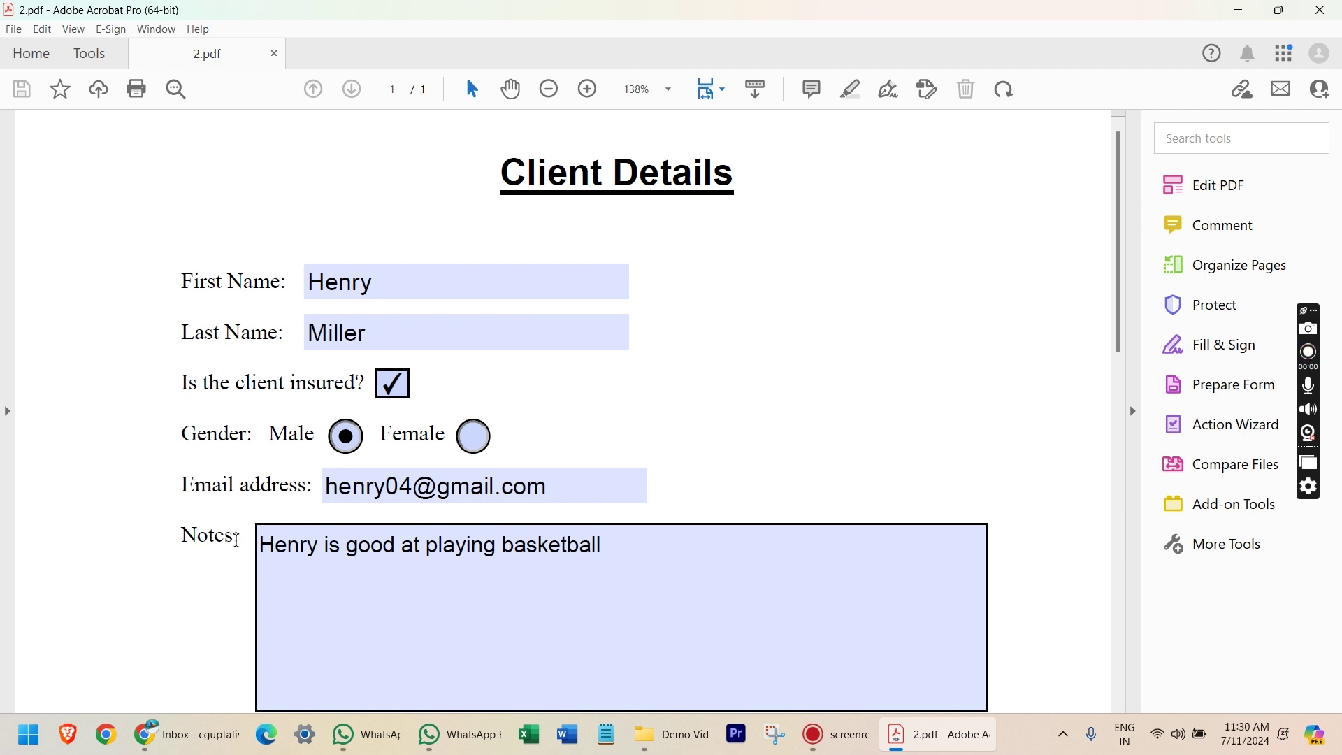
{"action": "left_click", "coordinate": [1320, 10]}
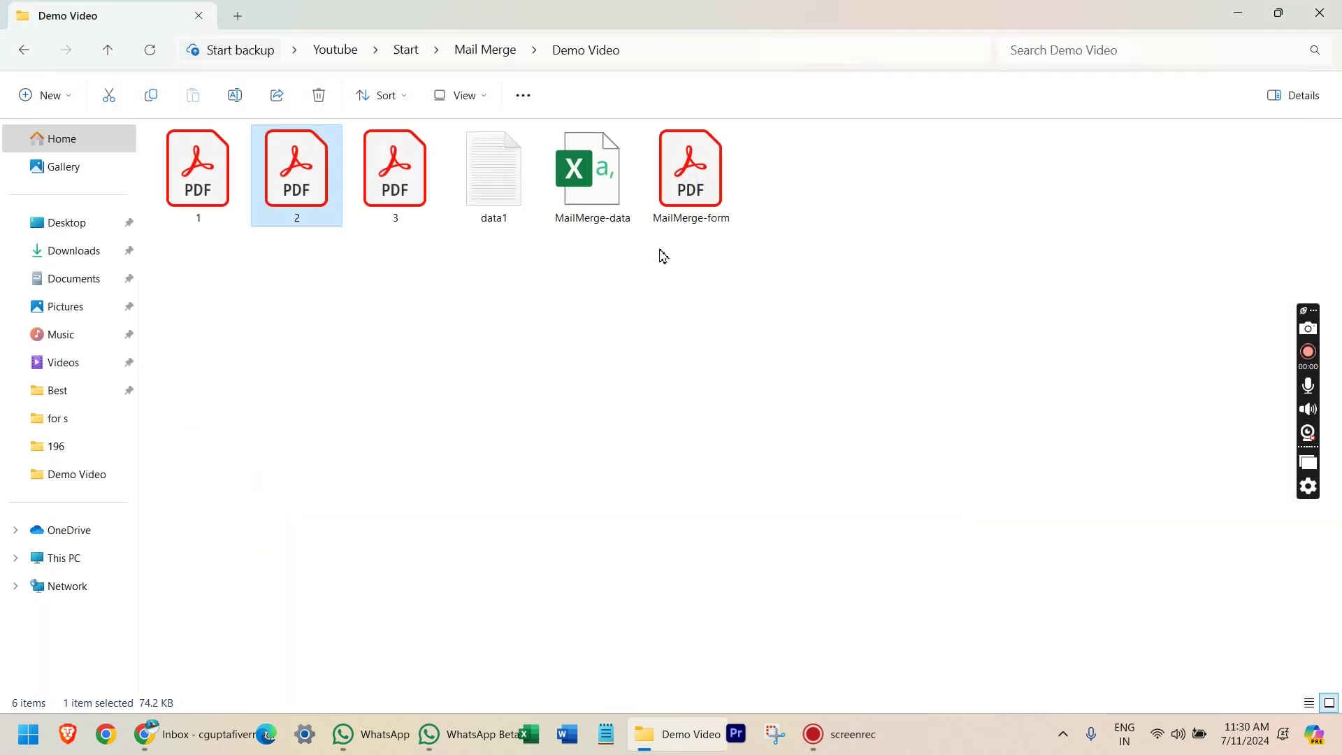
Step: Open merged PDF 3, check its filled-in client details, and close it
{"action": "left_click", "coordinate": [425, 185]}
{"action": "key", "text": "Return"}
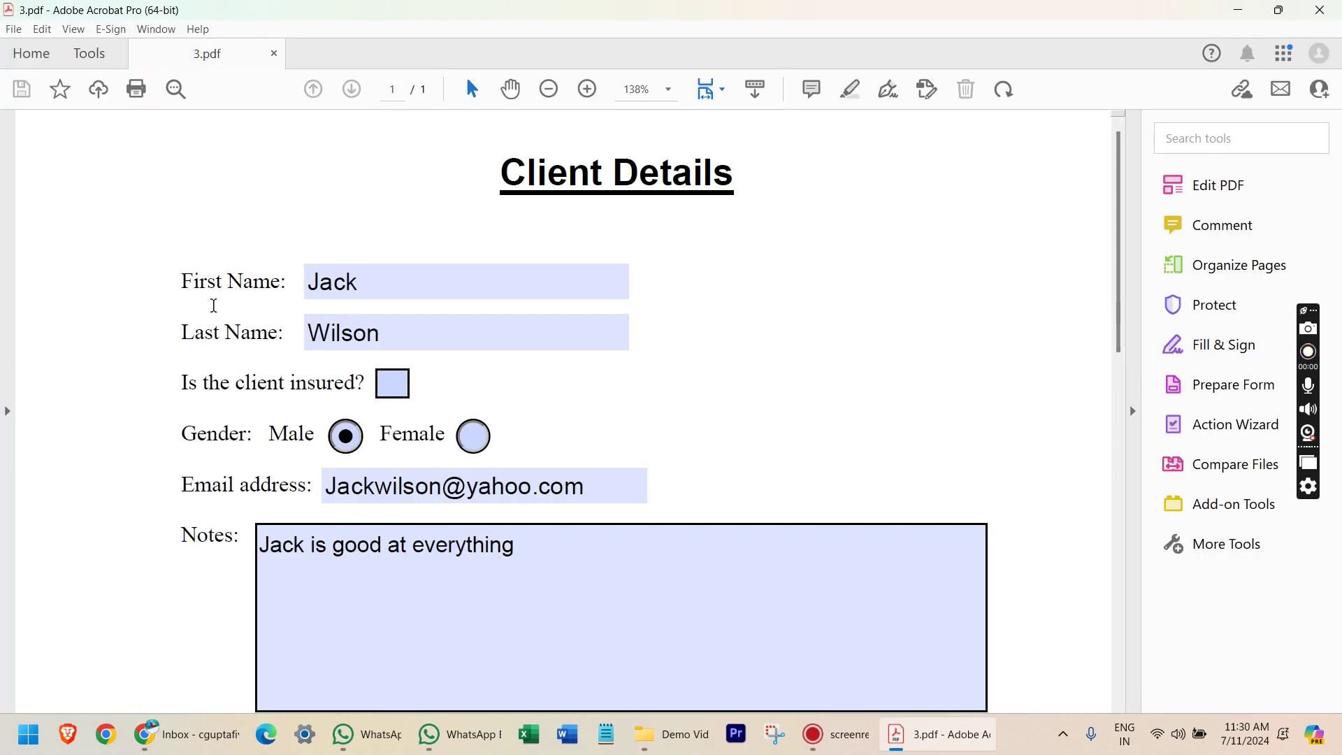
{"action": "left_click", "coordinate": [1321, 10]}
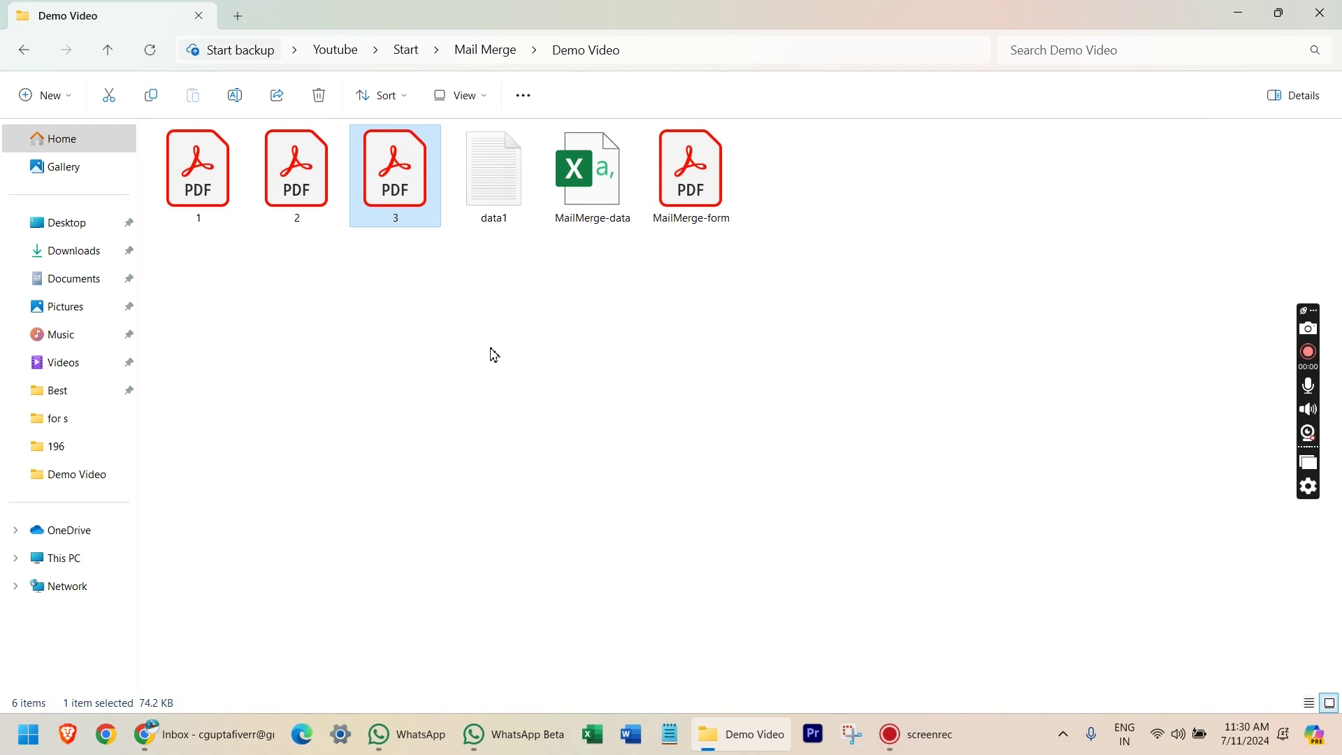
Step: View the data1 text file and highlight the header cells A1:F1 in the MailMerge-data workbook
{"action": "double_click", "coordinate": [496, 202]}
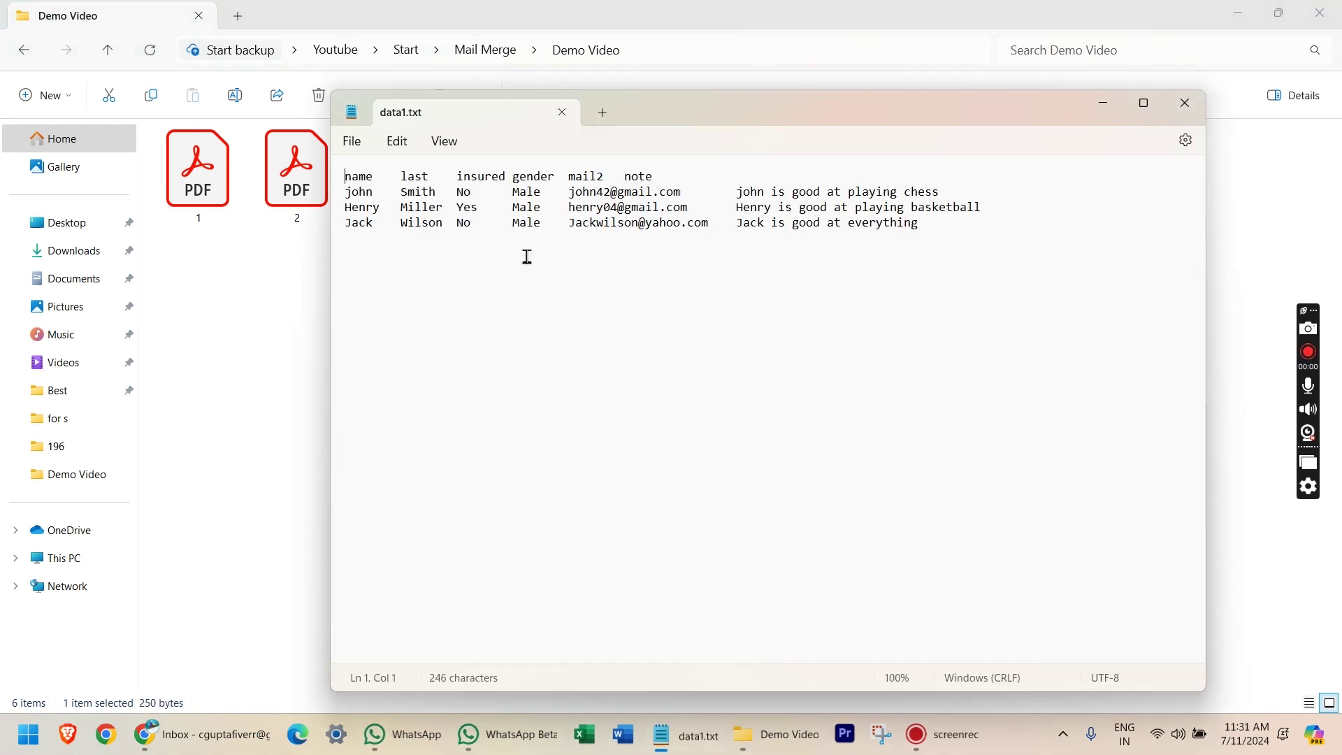
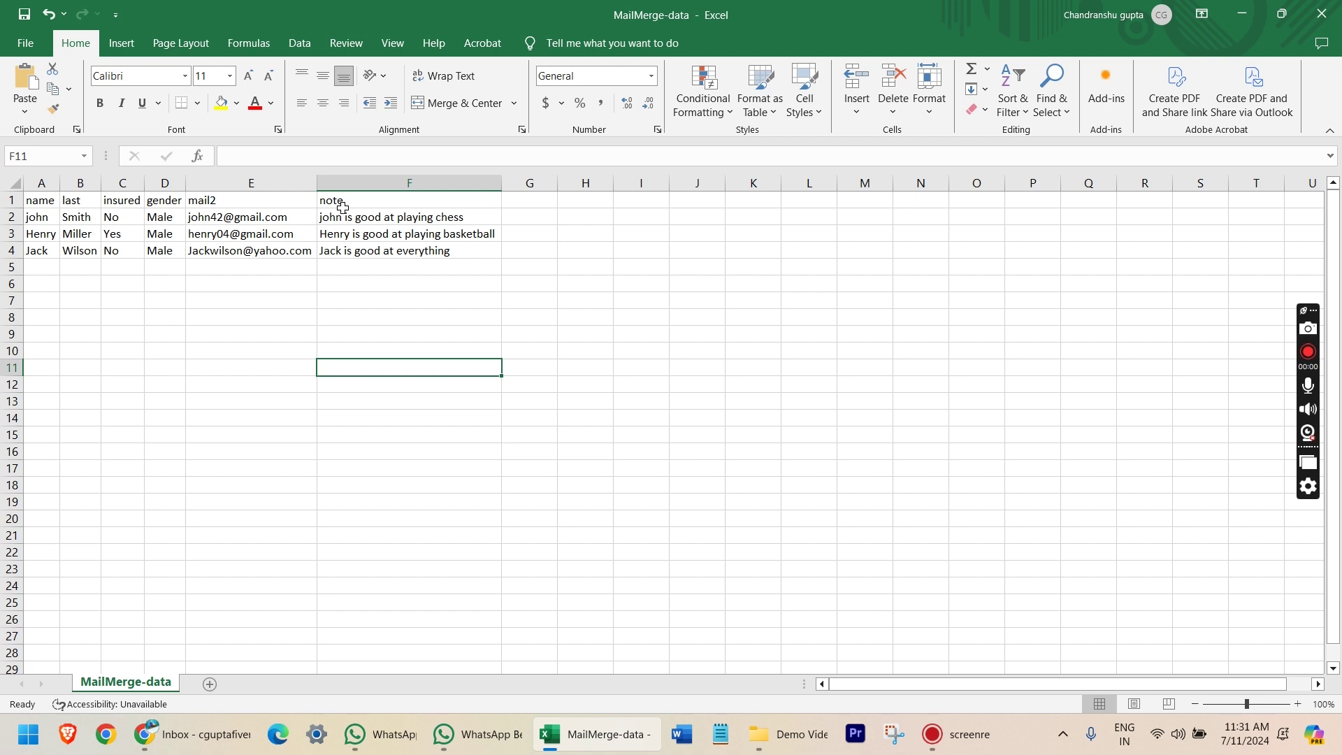
{"action": "left_click_drag", "start_coordinate": [45, 201], "coordinate": [458, 201]}
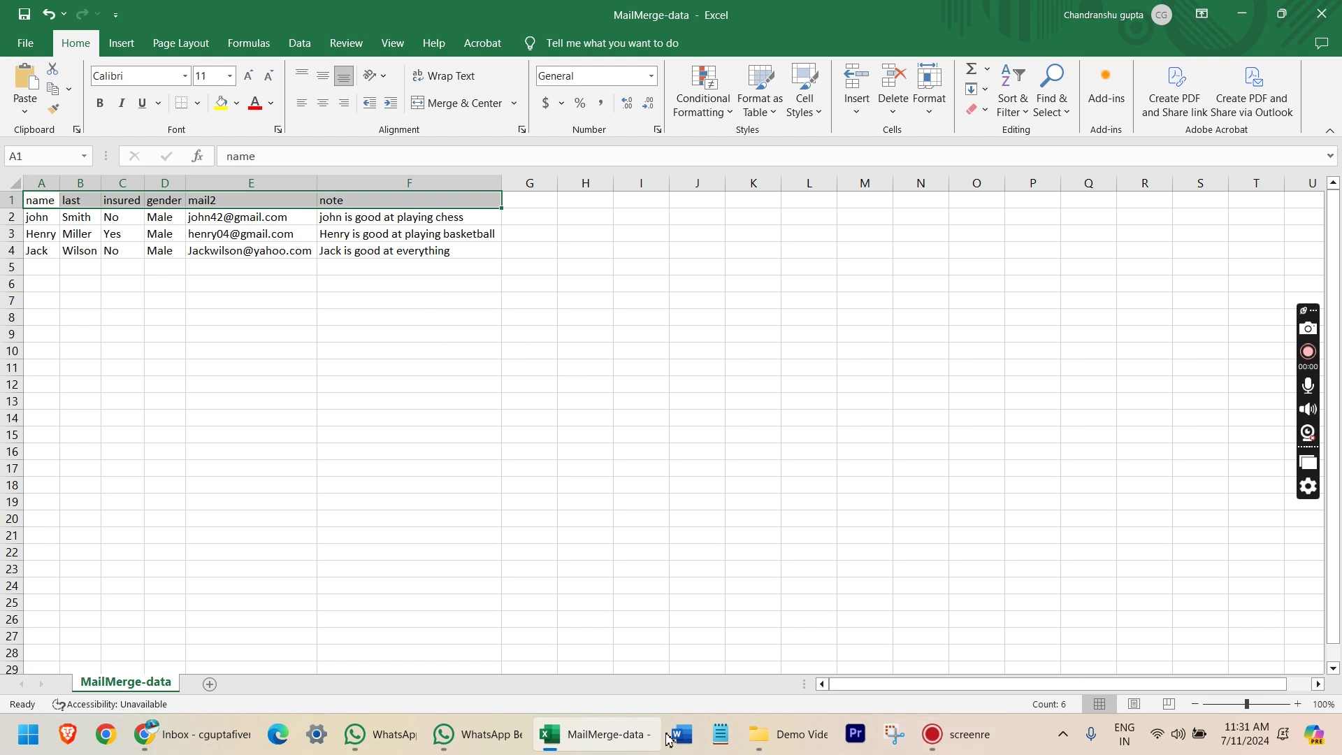
{"action": "left_click", "coordinate": [621, 733]}
Step: Open the MailMerge-form PDF in Prepare Form mode and examine its field names, starting with the First Name field
{"action": "left_click", "coordinate": [704, 204]}
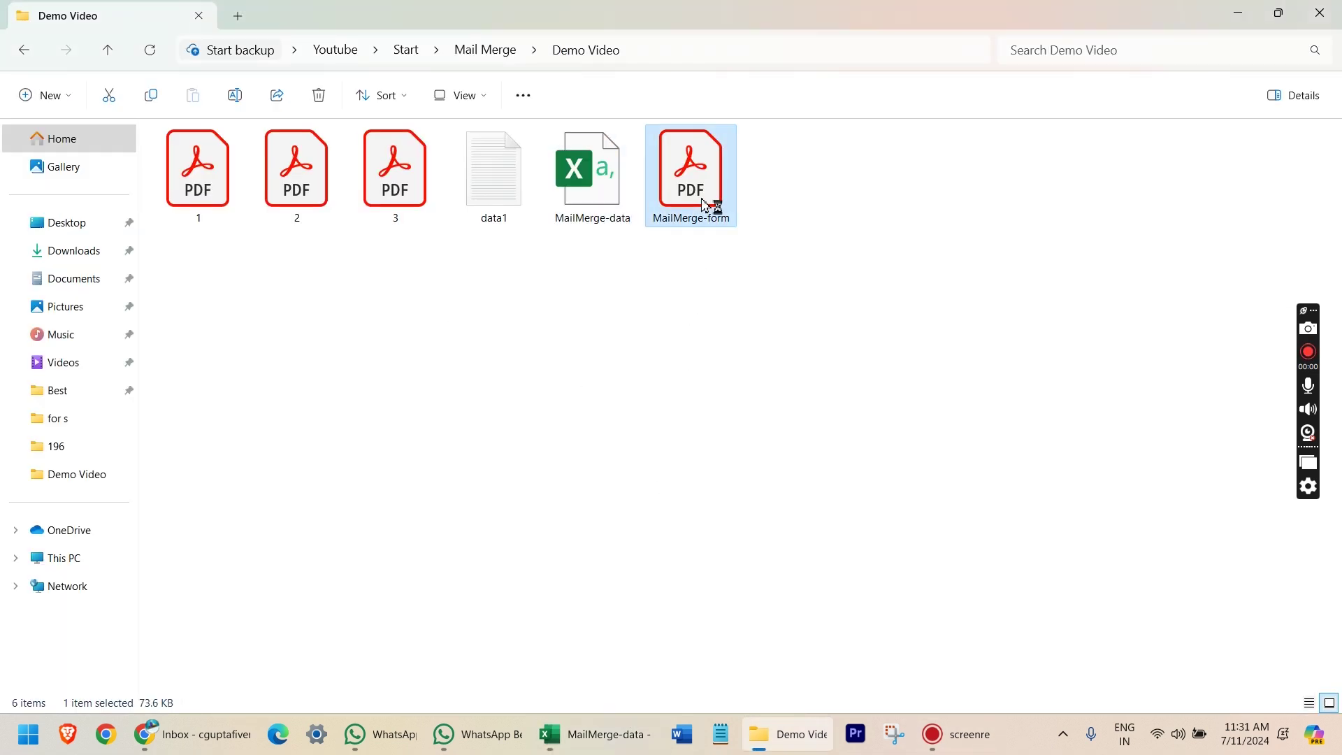
{"action": "double_click", "coordinate": [704, 205]}
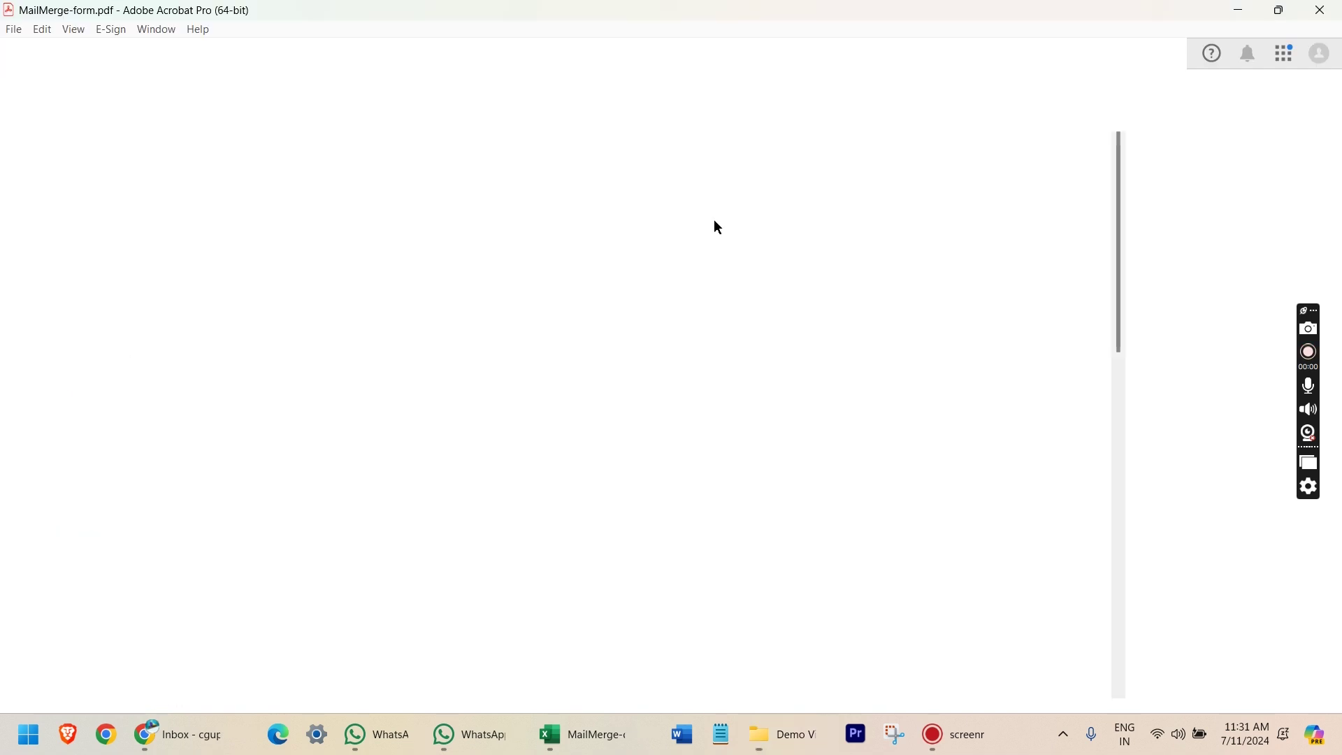
{"action": "left_click", "coordinate": [1195, 385]}
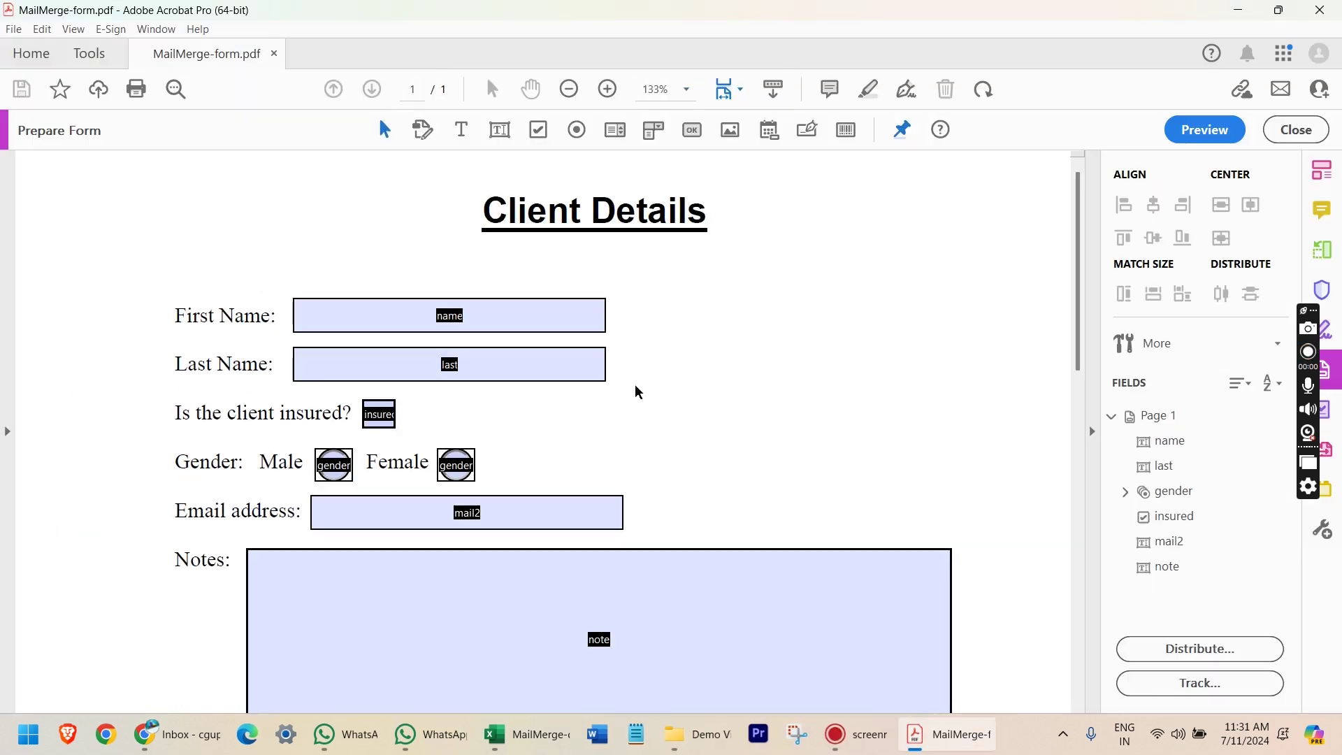
{"action": "scroll", "coordinate": [309, 340], "scroll_direction": "down", "scroll_amount": 5}
{"action": "scroll", "coordinate": [195, 321], "scroll_direction": "up", "scroll_amount": 5}
{"action": "left_click", "coordinate": [464, 317]}
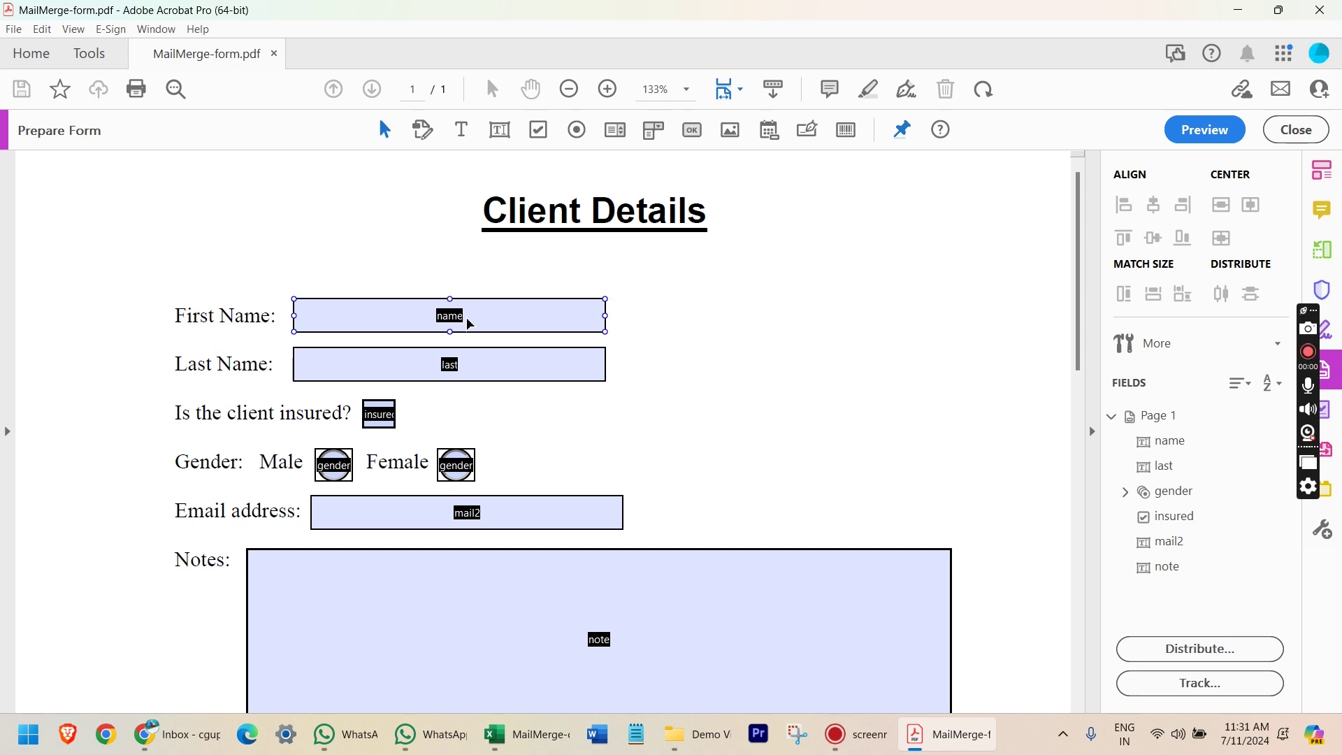
{"action": "left_click", "coordinate": [325, 335]}
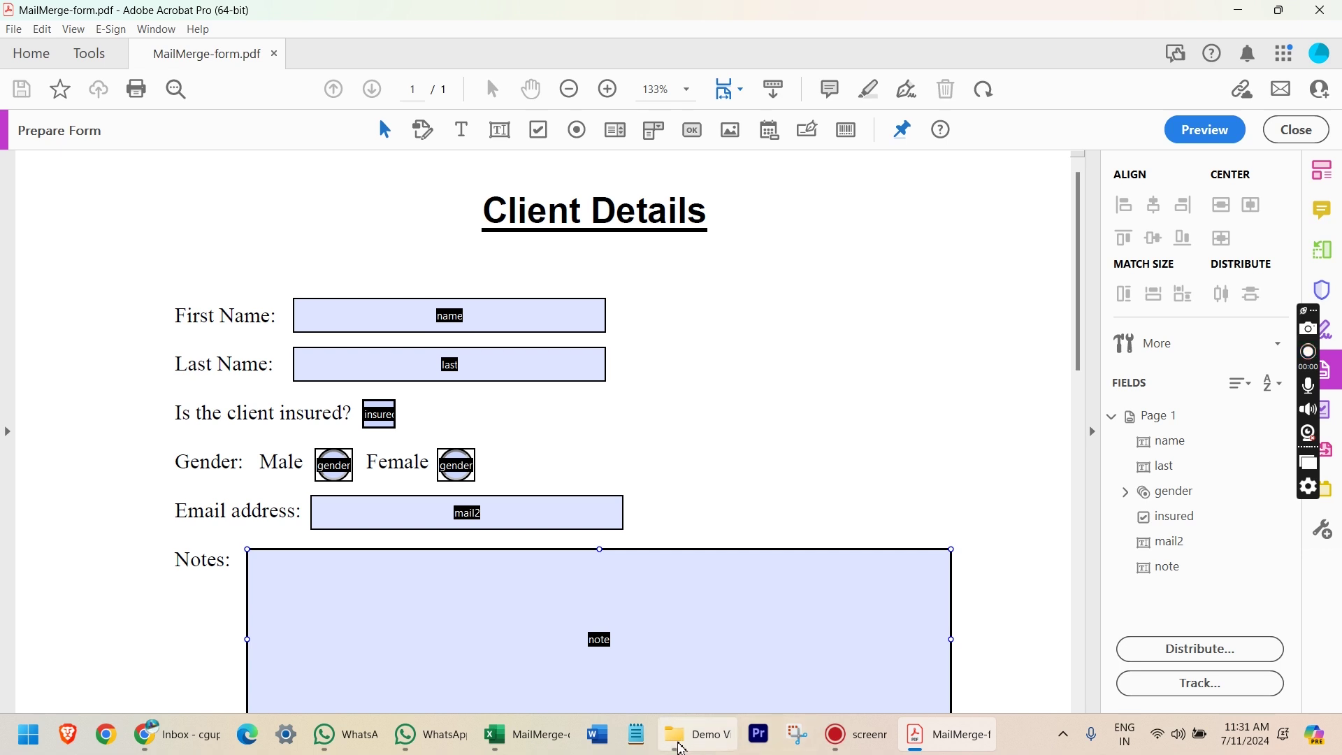
Step: Compare the form's Last Name field name with the matching column header in the MailMerge-data workbook
{"action": "left_click", "coordinate": [517, 735]}
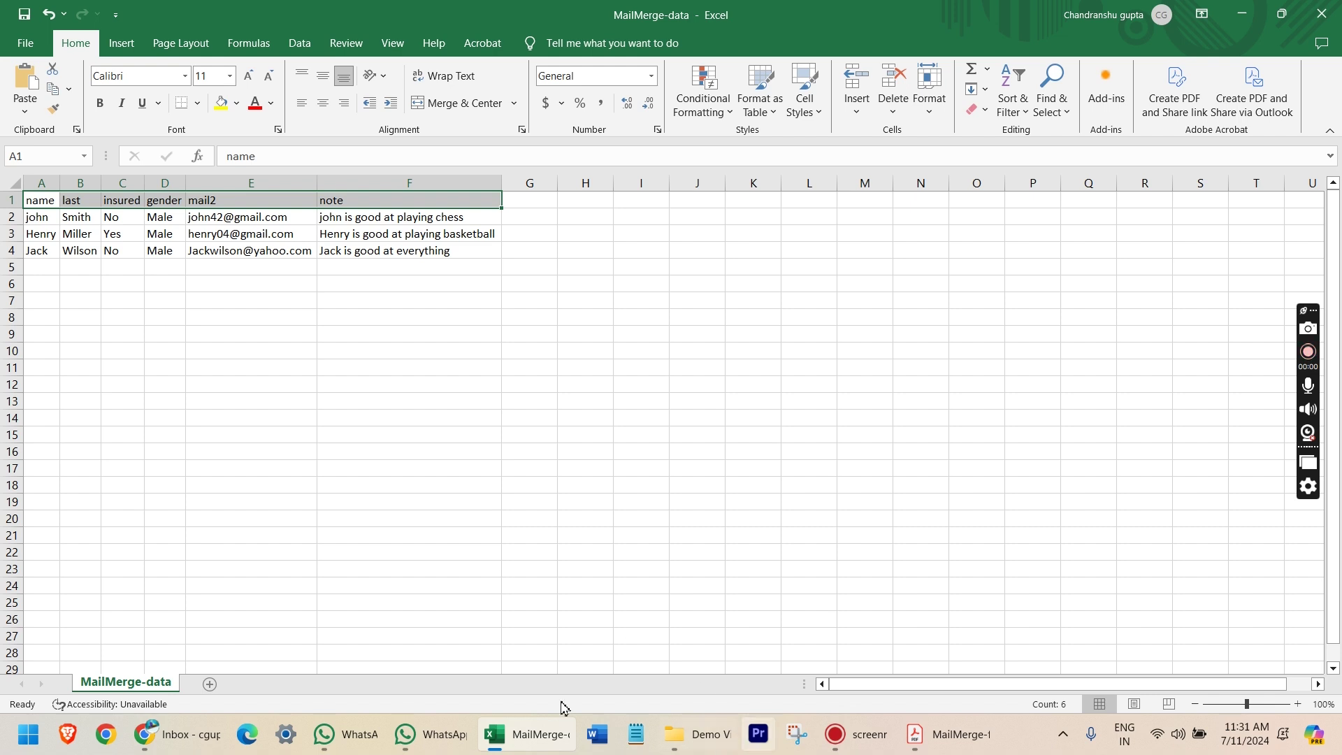
{"action": "left_click", "coordinate": [545, 732]}
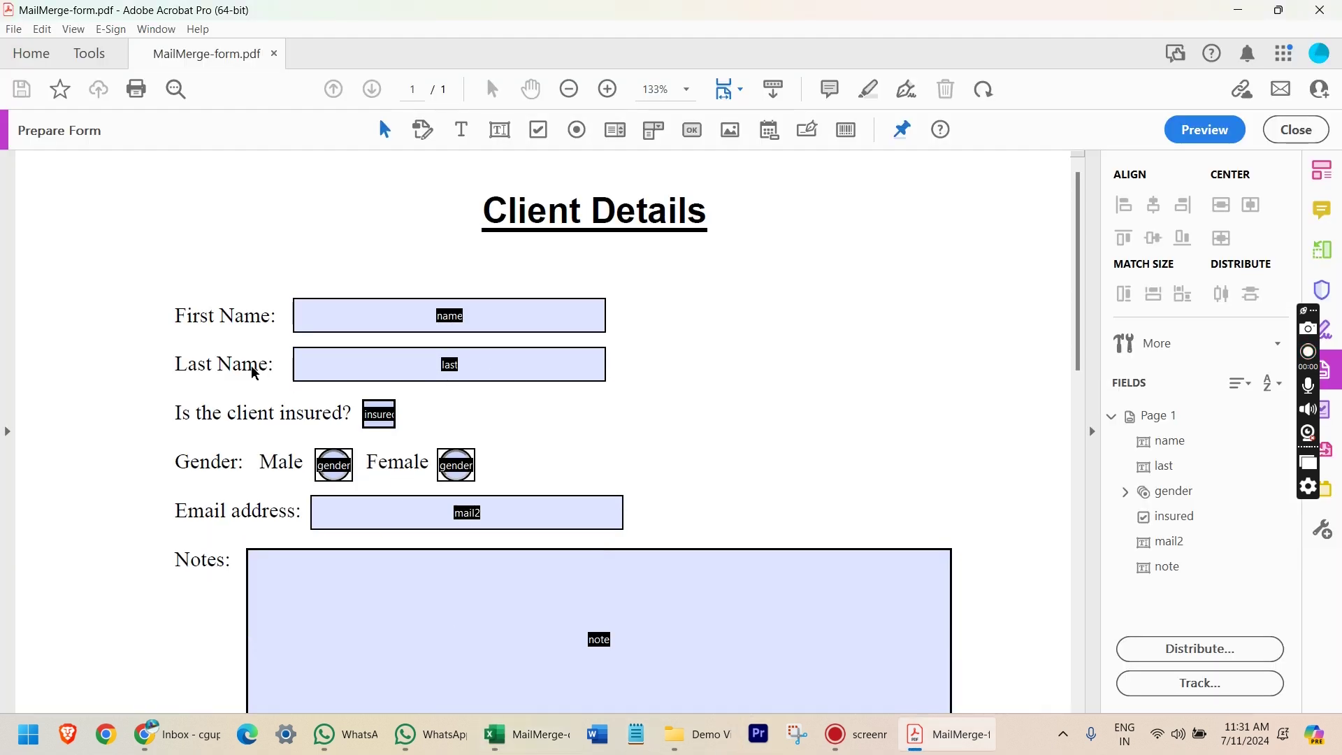
{"action": "left_click", "coordinate": [457, 364]}
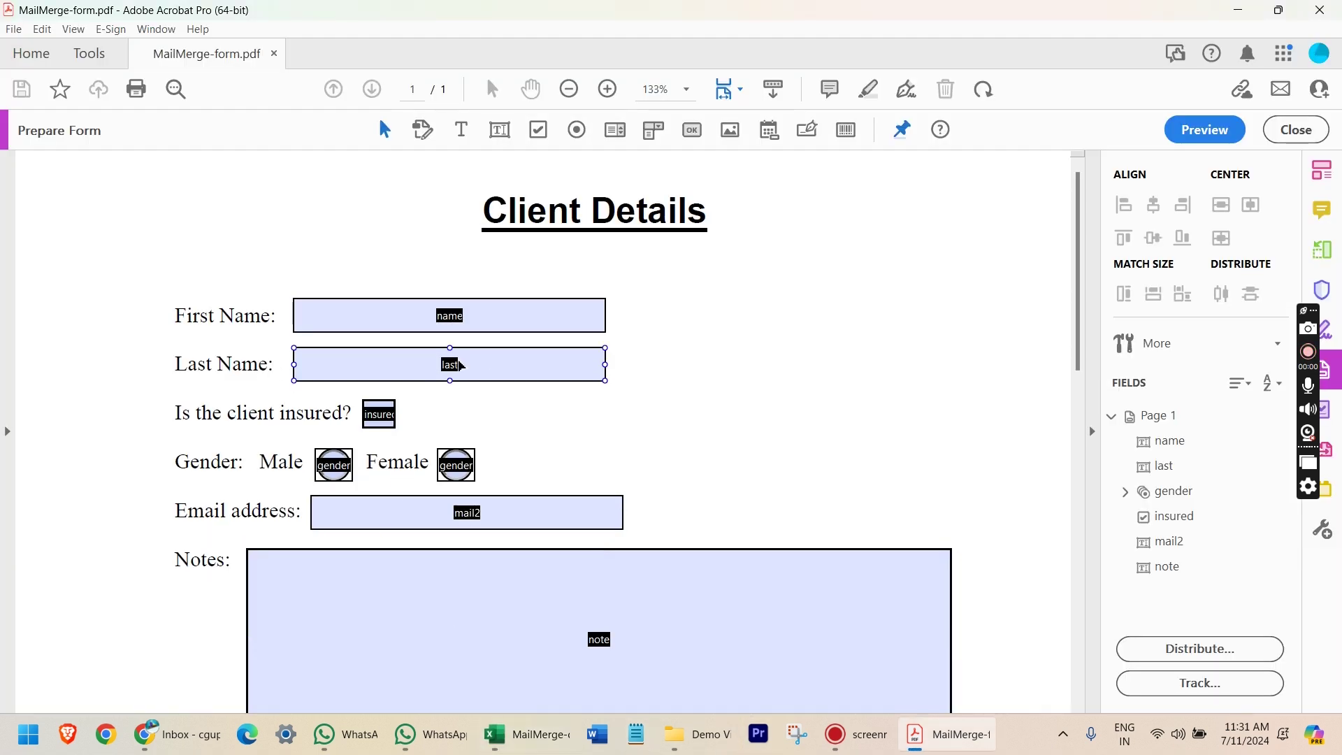
{"action": "left_click", "coordinate": [535, 734]}
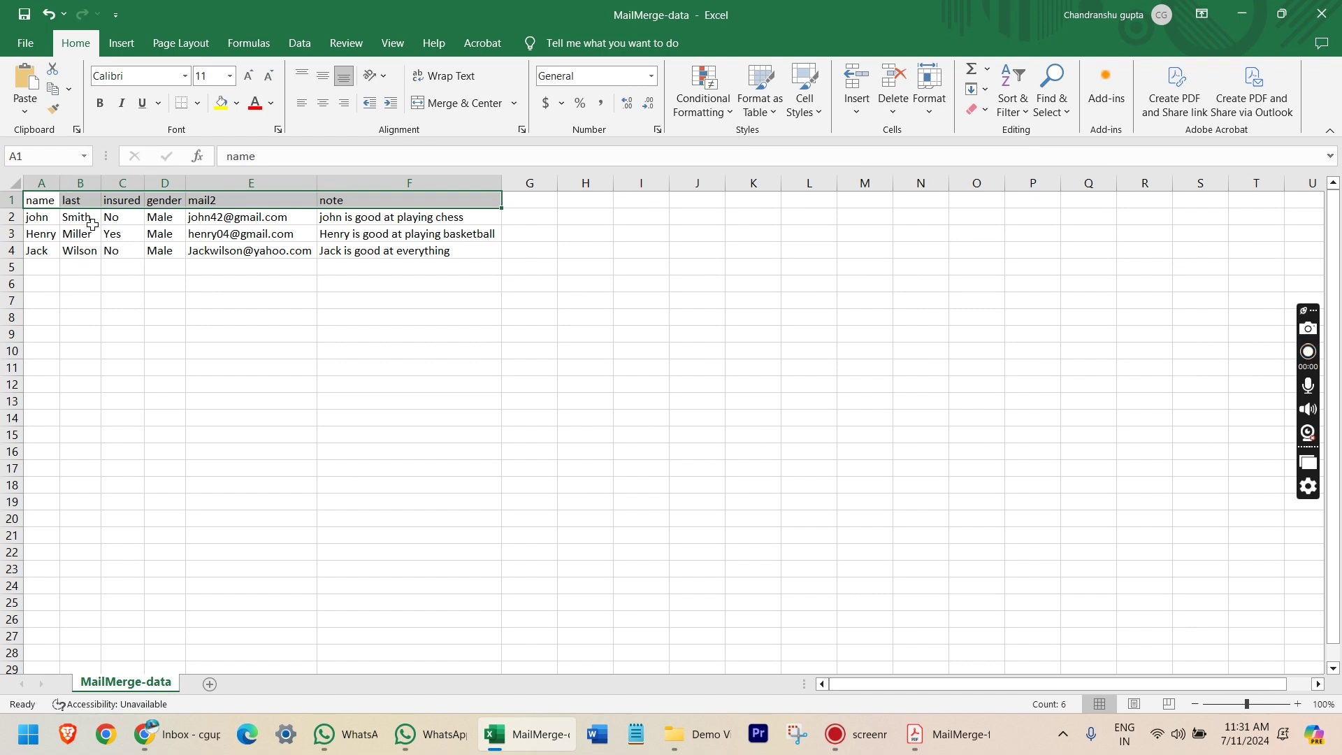
{"action": "left_click", "coordinate": [498, 739]}
Step: Compare the form's Notes and Email address field names with the column headers in the MailMerge-data workbook
{"action": "scroll", "coordinate": [375, 543], "scroll_direction": "down", "scroll_amount": 3}
{"action": "scroll", "coordinate": [375, 543], "scroll_direction": "down", "scroll_amount": 2}
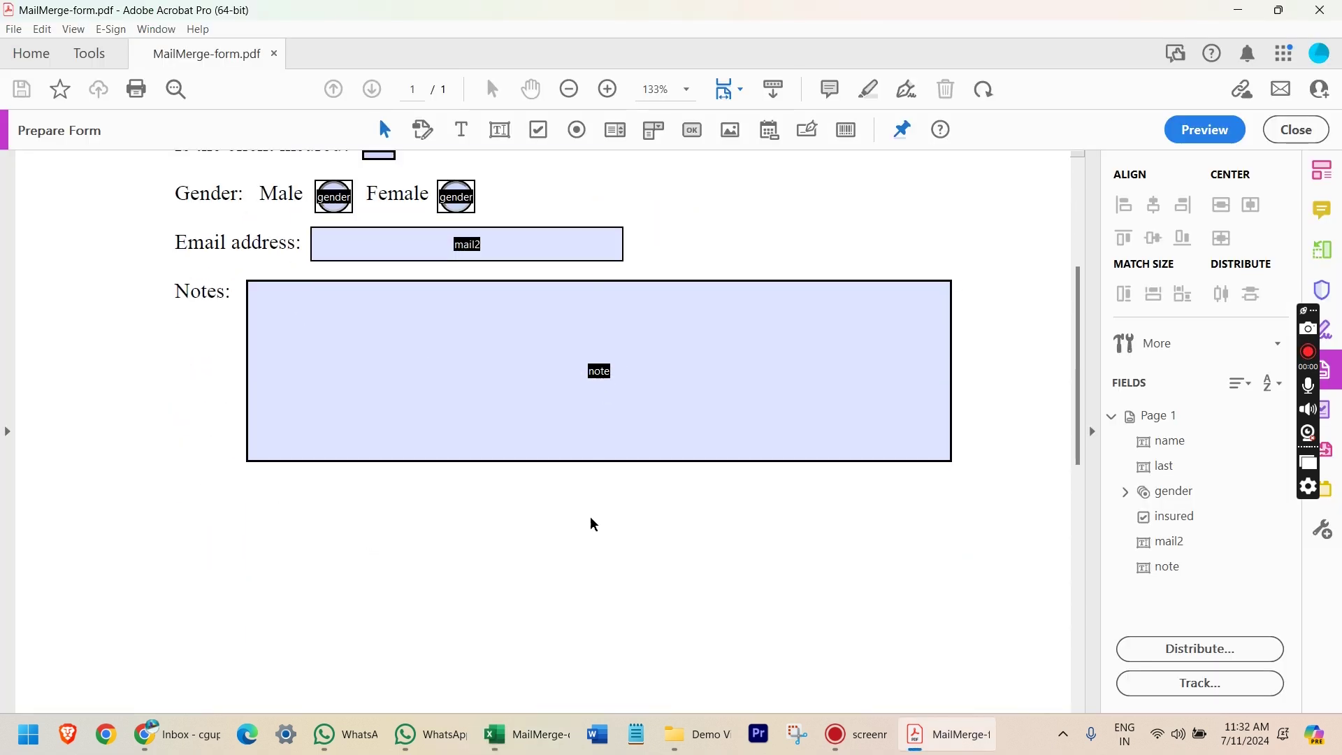
{"action": "left_click", "coordinate": [528, 733]}
{"action": "left_click", "coordinate": [409, 316]}
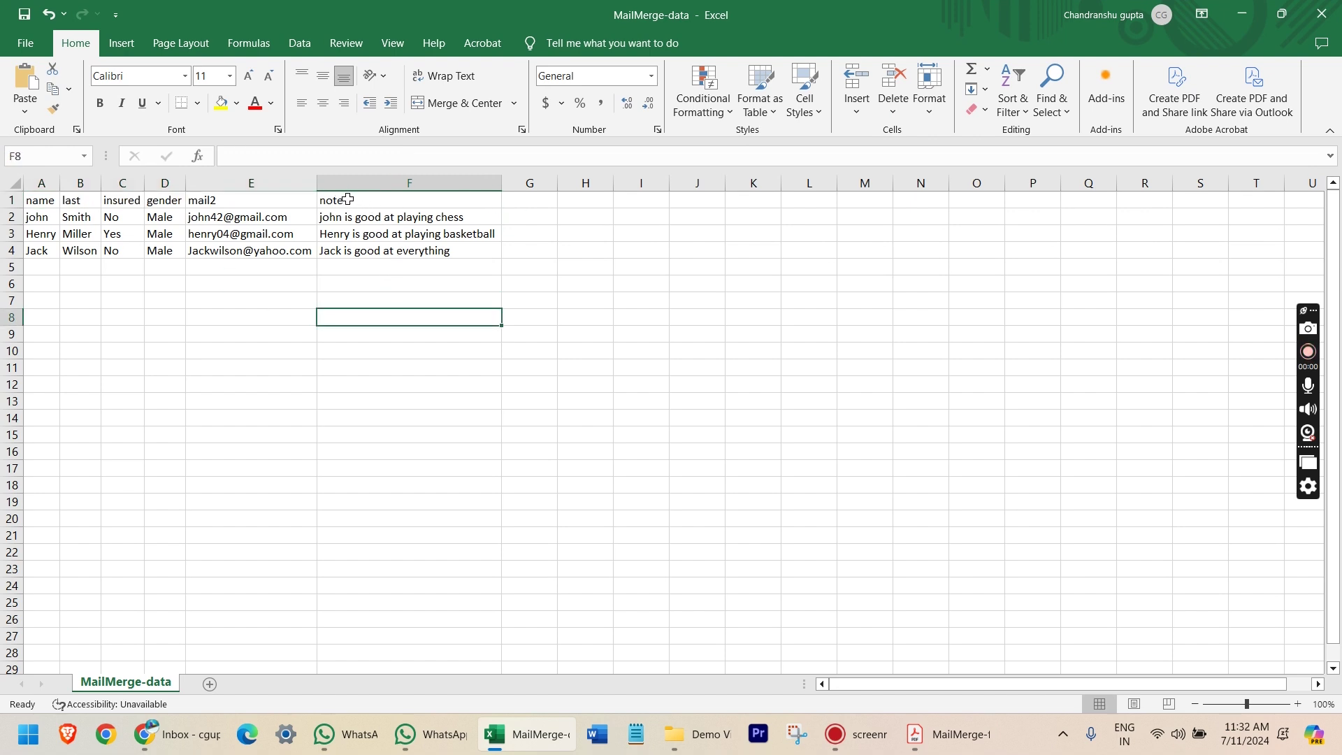
{"action": "left_click", "coordinate": [528, 734]}
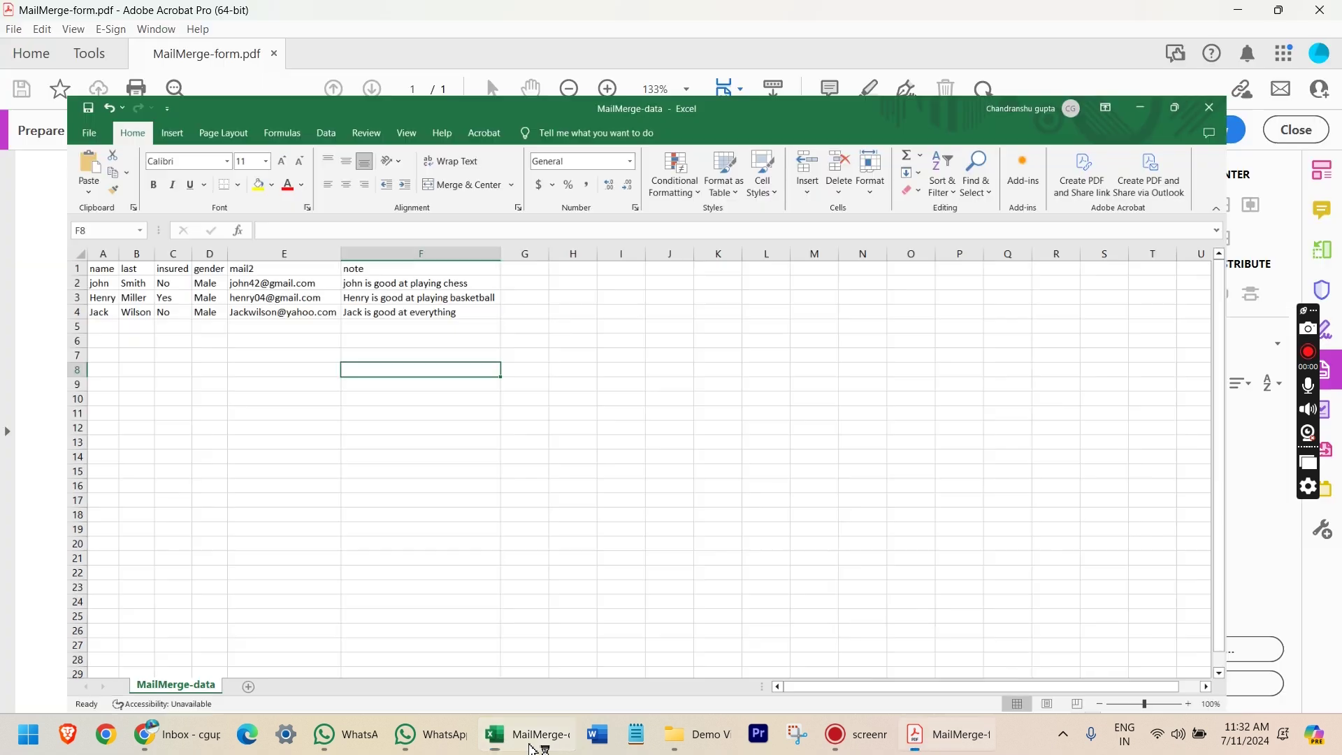
{"action": "scroll", "coordinate": [505, 585], "scroll_direction": "up", "scroll_amount": 5}
{"action": "left_click", "coordinate": [478, 512]}
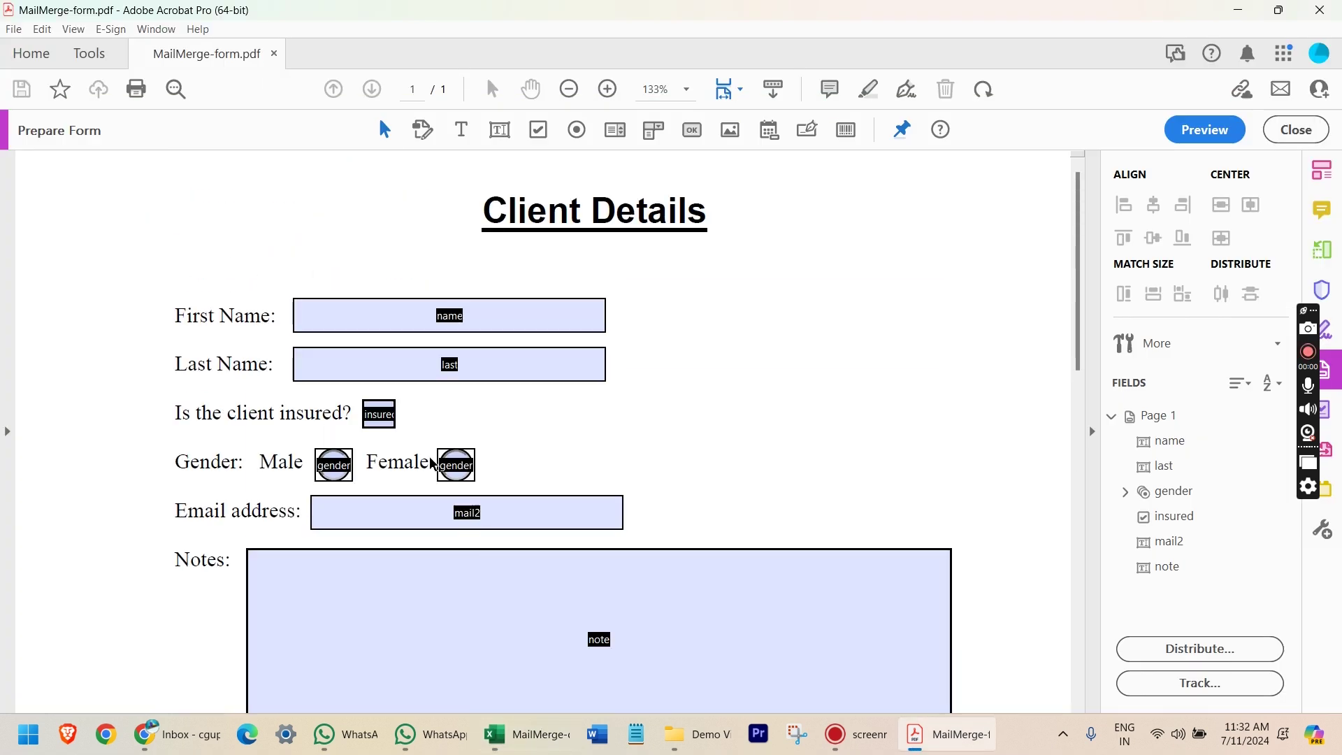
{"action": "scroll", "coordinate": [489, 426], "scroll_direction": "down", "scroll_amount": 3}
{"action": "scroll", "coordinate": [478, 410], "scroll_direction": "up", "scroll_amount": 3}
Step: Close the MailMerge-data workbook, and leave form editing to close the MailMerge-form PDF
{"action": "left_click", "coordinate": [525, 733]}
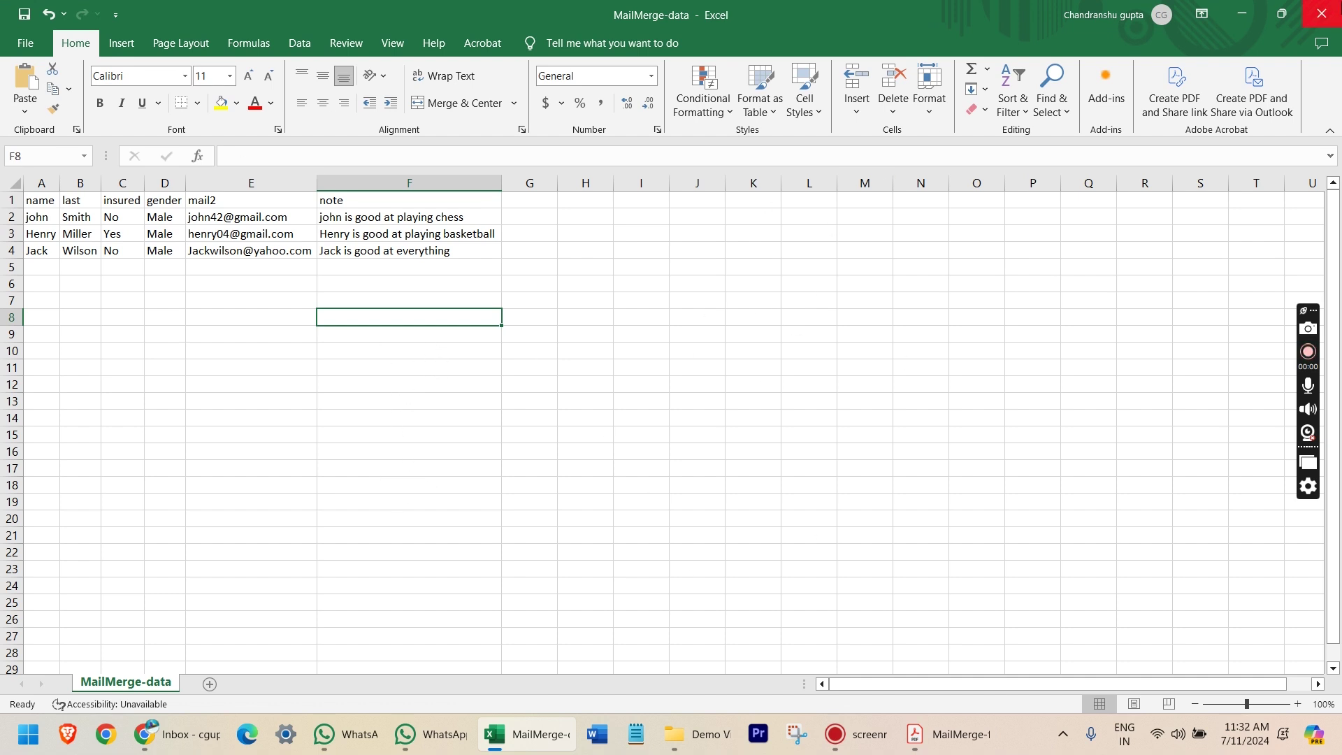
{"action": "left_click", "coordinate": [1320, 14]}
{"action": "left_click", "coordinate": [727, 493]}
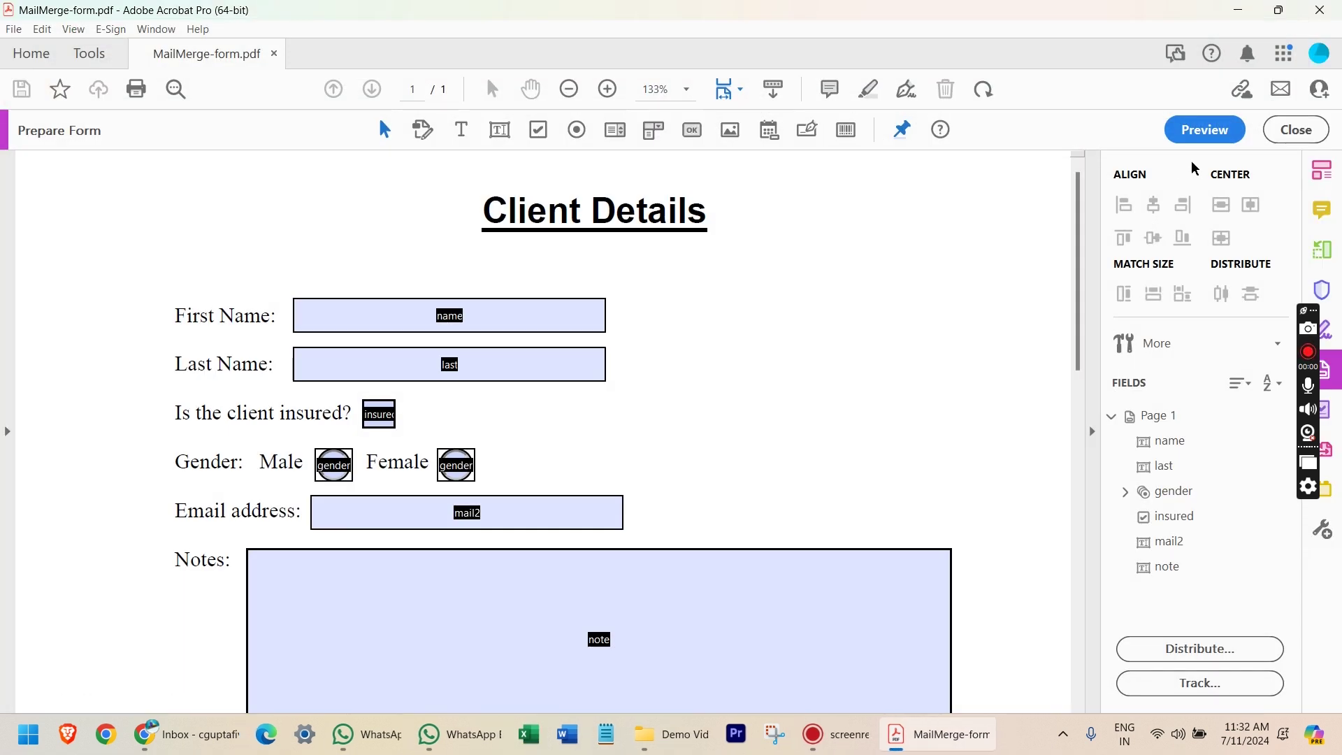
{"action": "left_click", "coordinate": [1296, 129]}
{"action": "left_click", "coordinate": [1319, 10]}
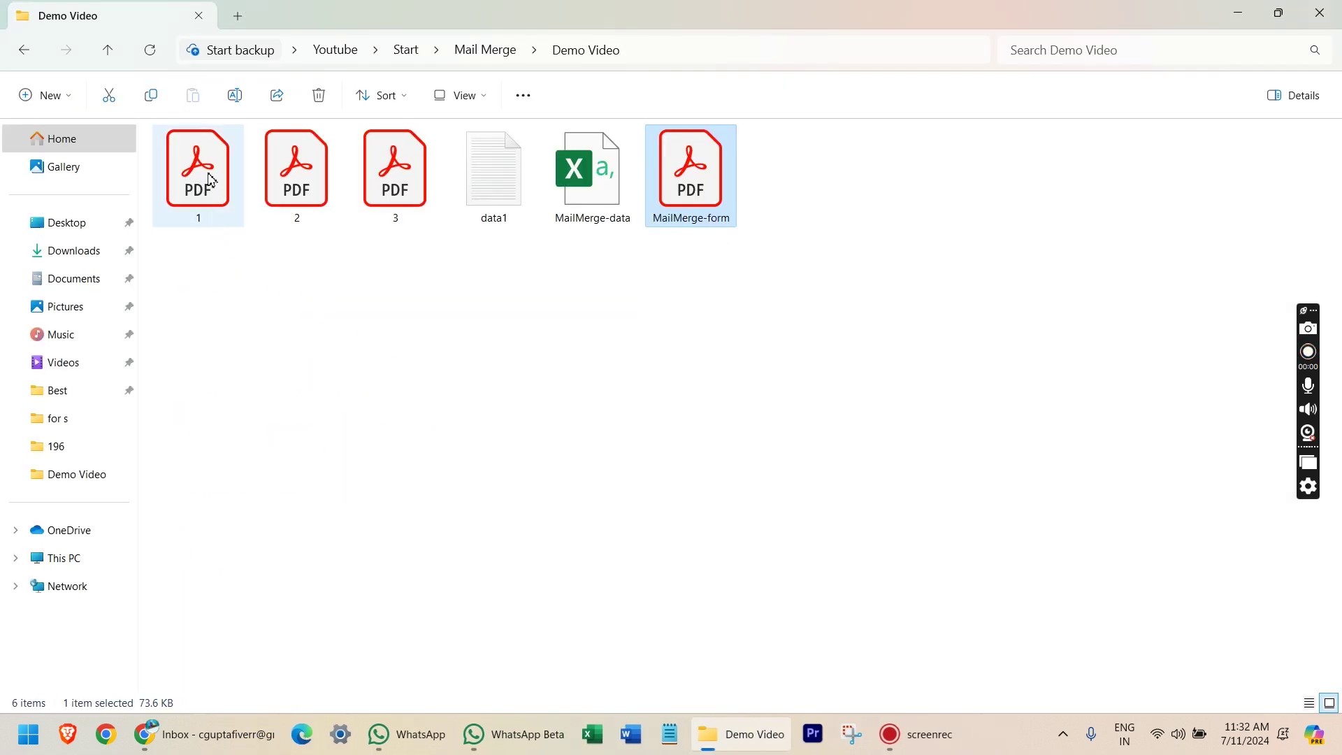